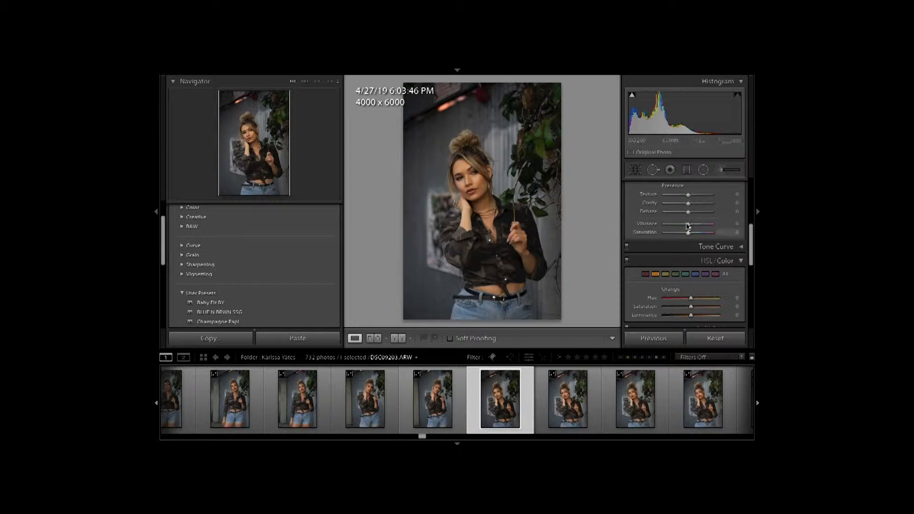
Set the portrait's basic tone to Highlights -48, Shadows +42, Whites +19 and Blacks -8
{"action": "left_click_drag", "start_coordinate": [752, 245], "coordinate": [751, 206]}
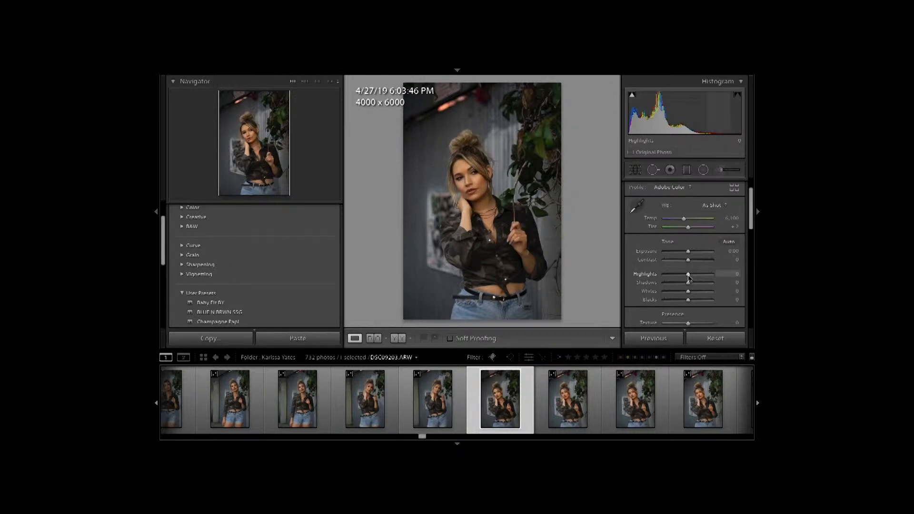
{"action": "left_click_drag", "start_coordinate": [688, 277], "coordinate": [680, 277]}
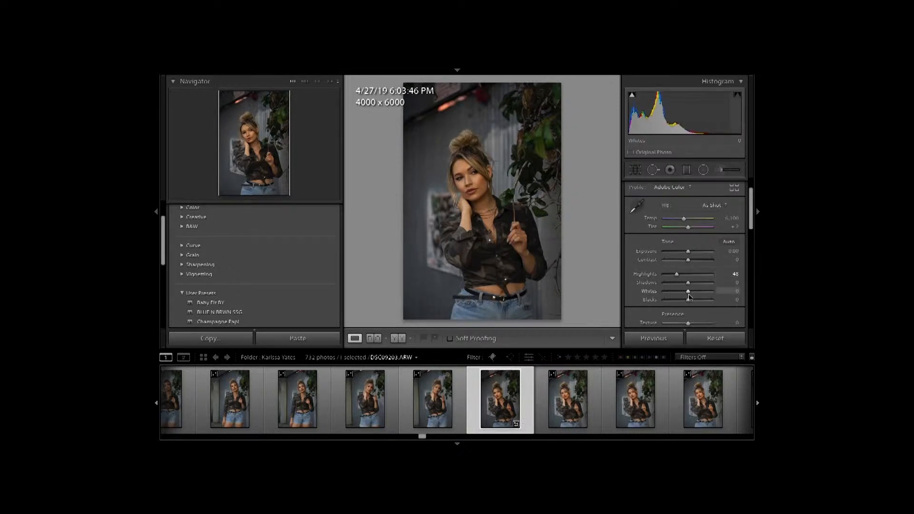
{"action": "left_click_drag", "start_coordinate": [688, 283], "coordinate": [698, 283]}
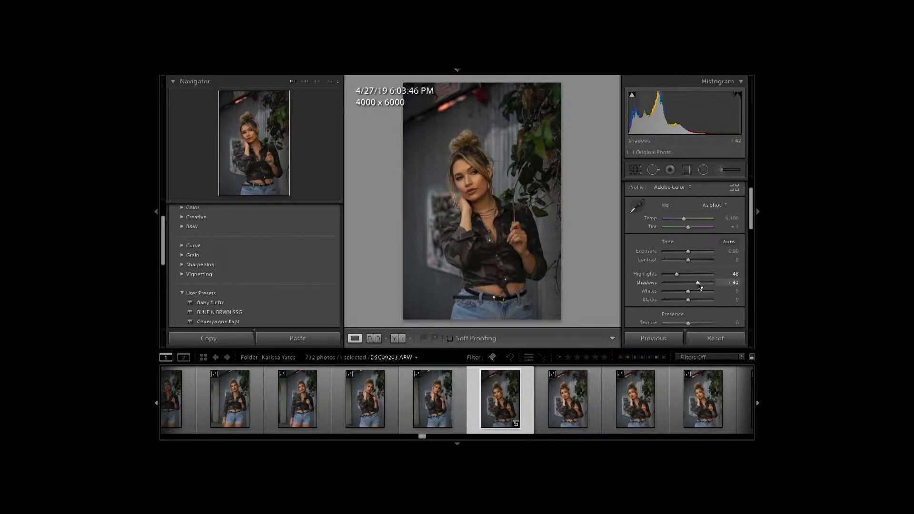
{"action": "mouse_move", "coordinate": [688, 292]}
{"action": "left_mouse_down"}
{"action": "mouse_move", "coordinate": [673, 293]}
{"action": "mouse_move", "coordinate": [694, 298]}
{"action": "left_mouse_up"}
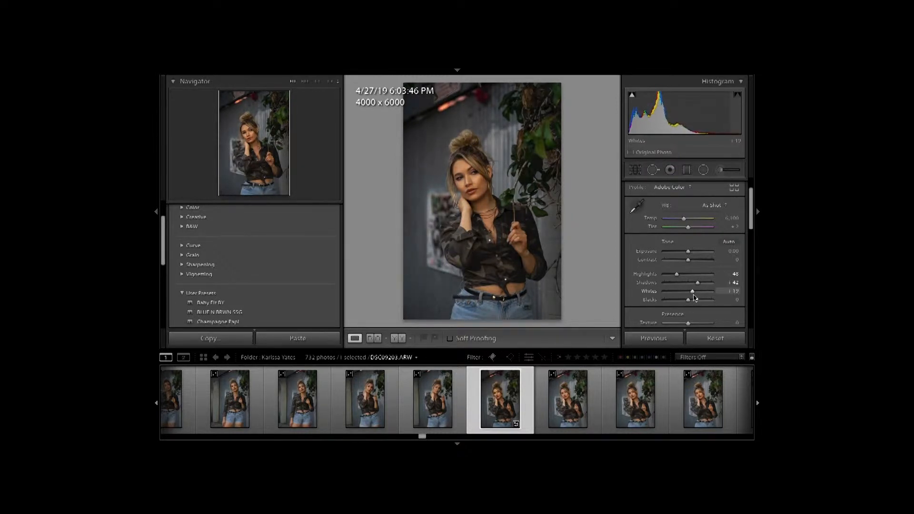
{"action": "left_click_drag", "start_coordinate": [687, 303], "coordinate": [689, 304]}
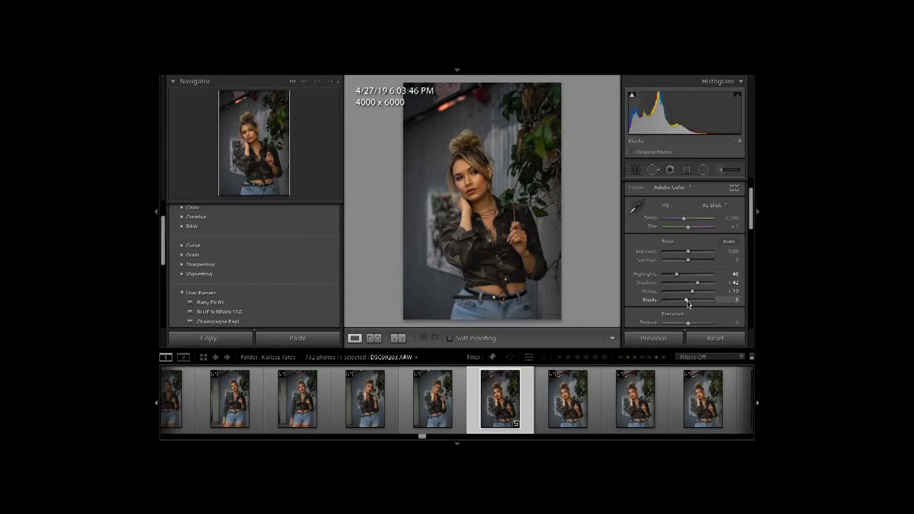
Shift the HSL hues: blue to about -56, green slightly up, and orange to about -25
{"action": "scroll", "coordinate": [689, 305], "scroll_direction": "down", "scroll_amount": 3}
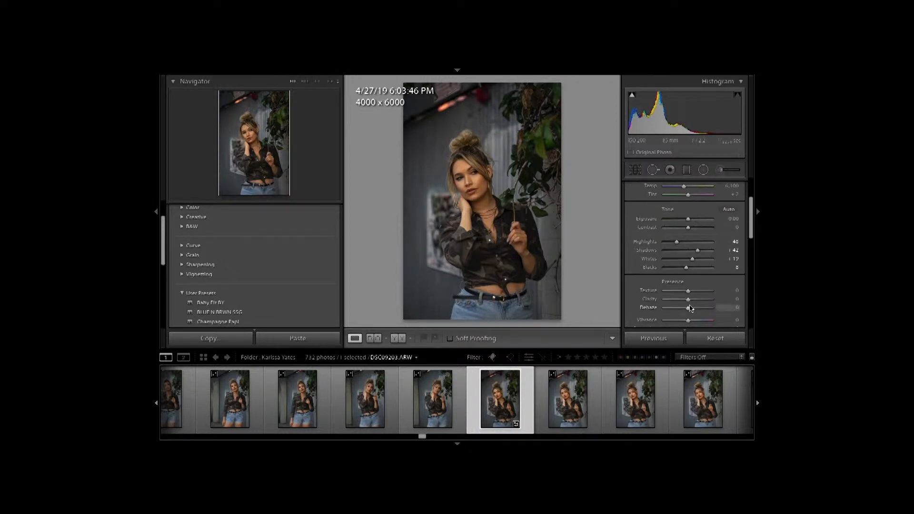
{"action": "scroll", "coordinate": [690, 309], "scroll_direction": "down", "scroll_amount": 1}
{"action": "scroll", "coordinate": [689, 310], "scroll_direction": "down", "scroll_amount": 5}
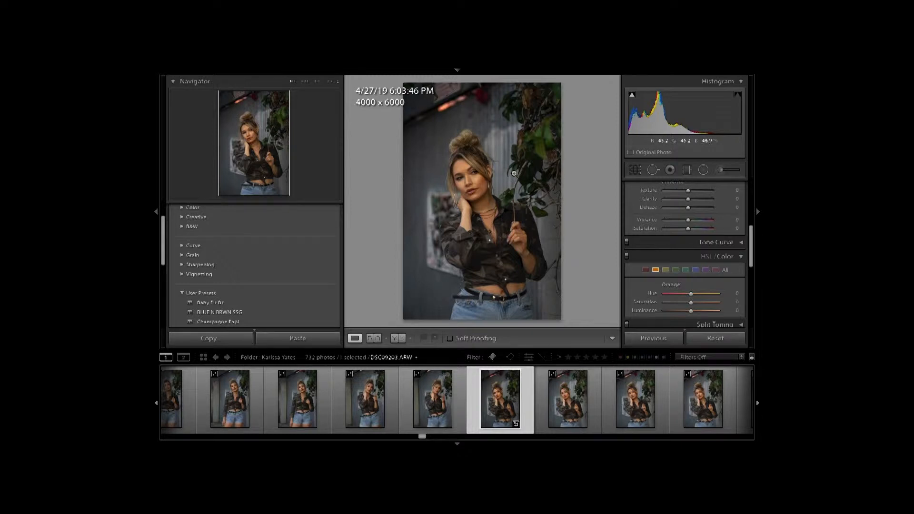
{"action": "left_click", "coordinate": [695, 270]}
{"action": "mouse_move", "coordinate": [691, 292]}
{"action": "left_mouse_down"}
{"action": "mouse_move", "coordinate": [674, 295]}
{"action": "mouse_move", "coordinate": [713, 296]}
{"action": "mouse_move", "coordinate": [675, 299]}
{"action": "left_mouse_up"}
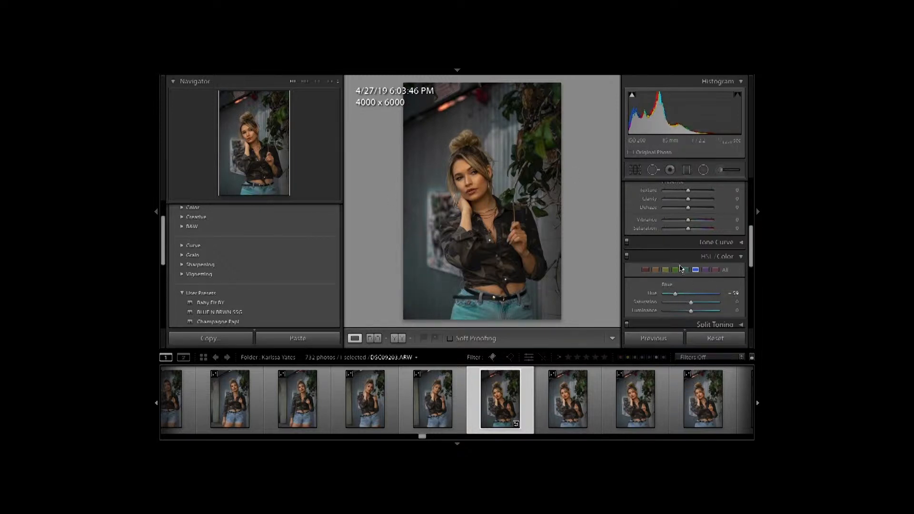
{"action": "left_click", "coordinate": [676, 270]}
{"action": "mouse_move", "coordinate": [690, 294]}
{"action": "left_mouse_down"}
{"action": "mouse_move", "coordinate": [702, 297]}
{"action": "mouse_move", "coordinate": [692, 299]}
{"action": "left_mouse_up"}
{"action": "left_click", "coordinate": [657, 271]}
{"action": "left_click_drag", "start_coordinate": [691, 294], "coordinate": [684, 297]}
Straighten the photo's crop to an angle of -2.30 and set Contrast to +11
{"action": "left_click", "coordinate": [635, 169]}
{"action": "left_click_drag", "start_coordinate": [390, 206], "coordinate": [389, 210]}
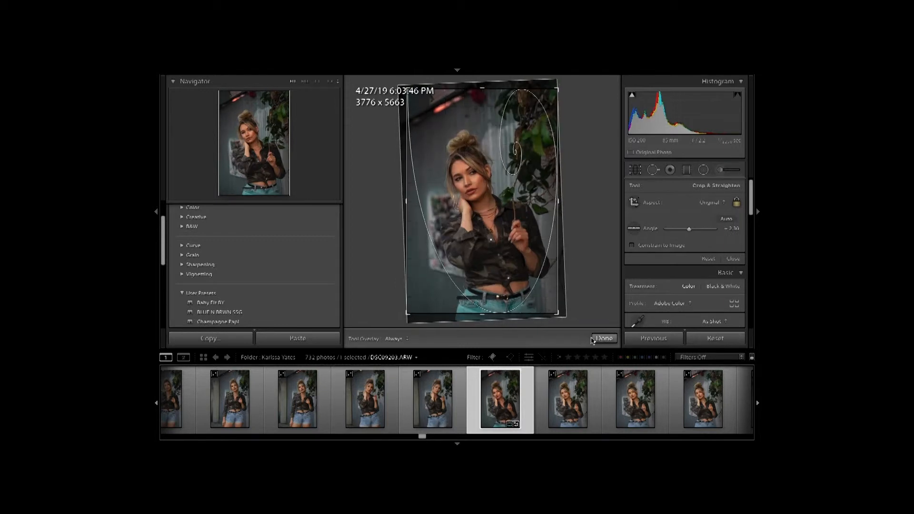
{"action": "left_click", "coordinate": [593, 339]}
{"action": "scroll", "coordinate": [718, 276], "scroll_direction": "down", "scroll_amount": 1}
{"action": "left_click_drag", "start_coordinate": [688, 285], "coordinate": [690, 286]}
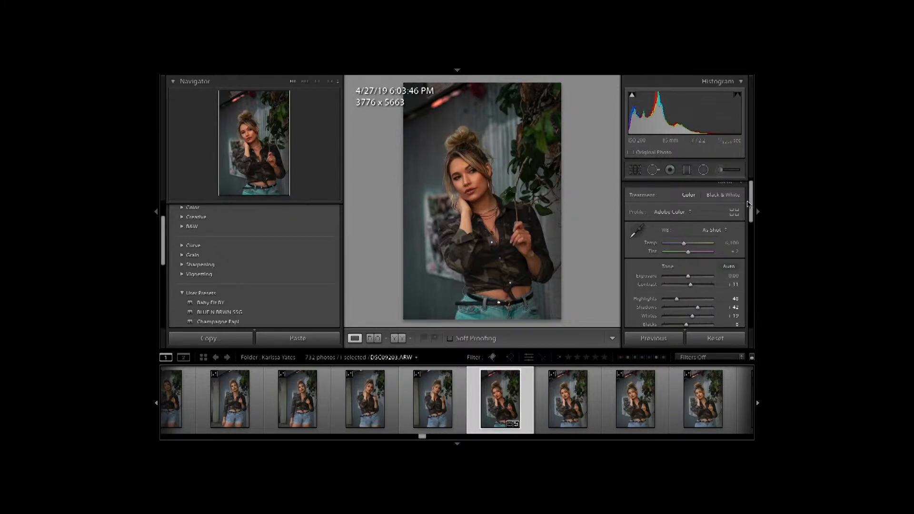
Remove chromatic aberration and enable the lens profile corrections for the photo
{"action": "left_click_drag", "start_coordinate": [751, 215], "coordinate": [751, 276]}
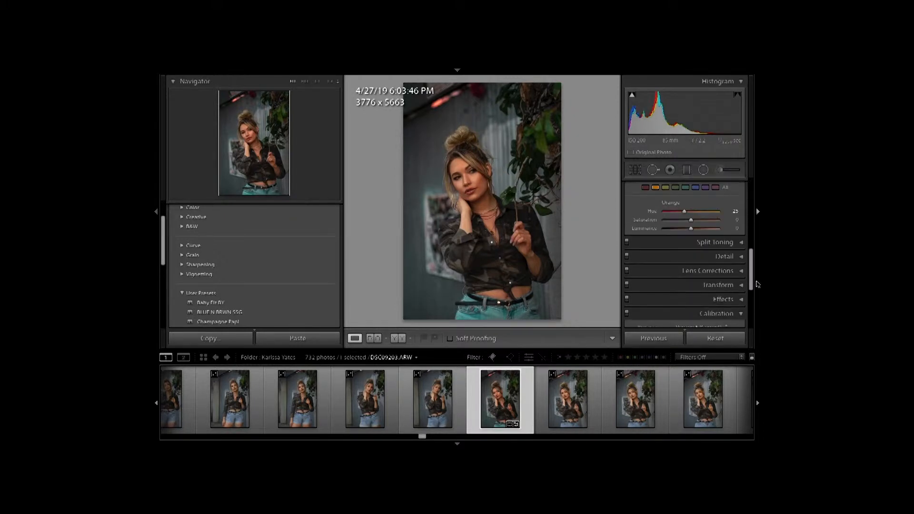
{"action": "left_click", "coordinate": [742, 273]}
{"action": "left_click", "coordinate": [632, 214]}
{"action": "left_click", "coordinate": [632, 223]}
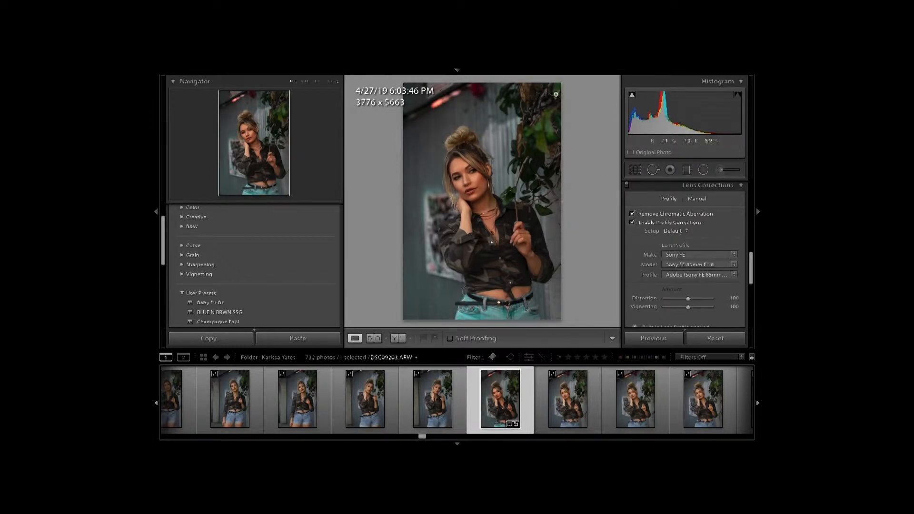
{"action": "left_click", "coordinate": [742, 185]}
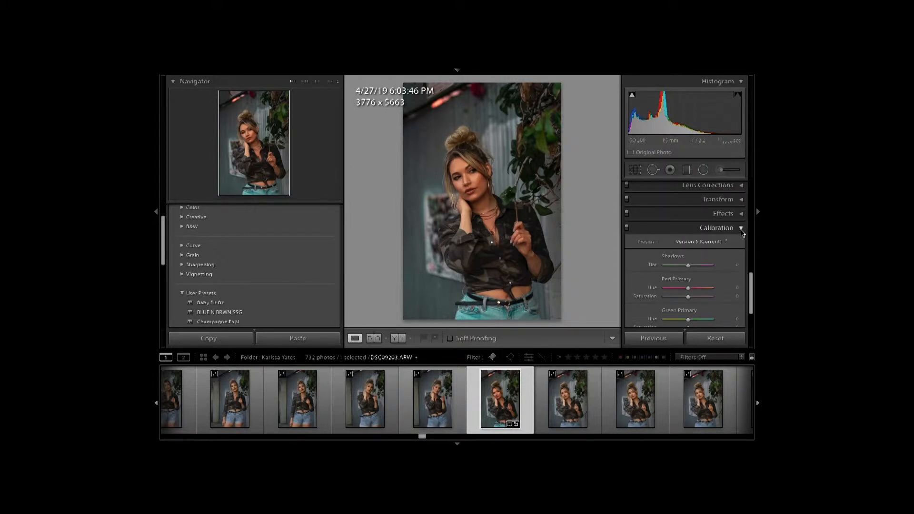
Adjust the Red and Green Primary hues in the camera calibration and set the Blue Primary hue to +11
{"action": "scroll", "coordinate": [738, 238], "scroll_direction": "down", "scroll_amount": 2}
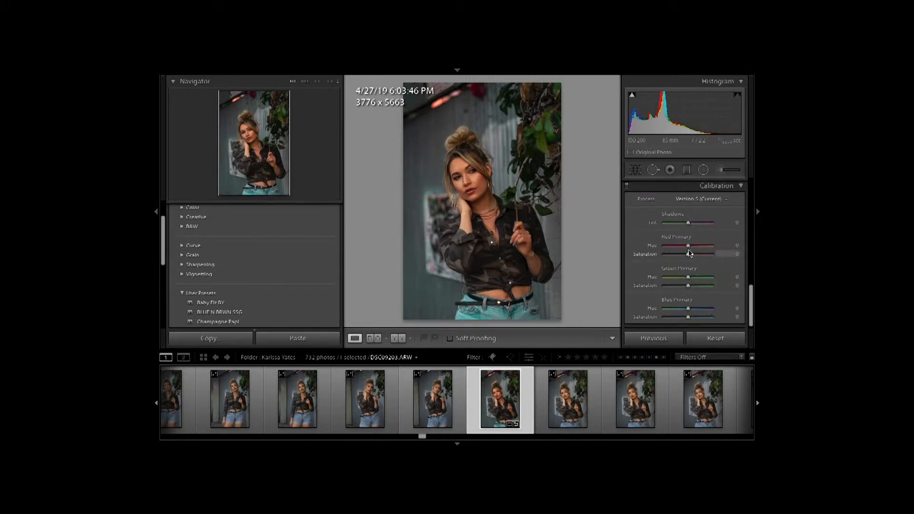
{"action": "left_click_drag", "start_coordinate": [688, 246], "coordinate": [682, 245]}
{"action": "left_click_drag", "start_coordinate": [688, 309], "coordinate": [691, 309]}
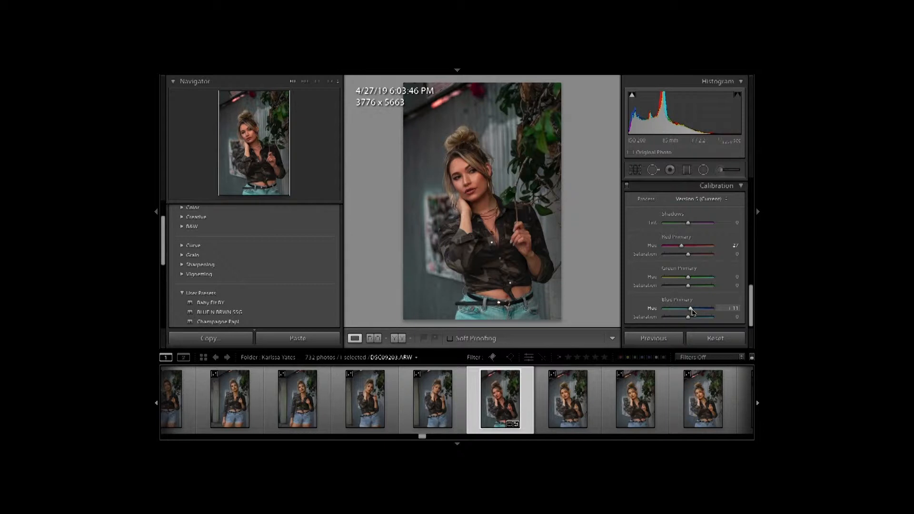
{"action": "left_click_drag", "start_coordinate": [688, 278], "coordinate": [686, 310]}
{"action": "left_click_drag", "start_coordinate": [682, 246], "coordinate": [690, 248]}
Cool the portrait's white balance by setting the temperature to about 5,889
{"action": "left_click_drag", "start_coordinate": [751, 299], "coordinate": [751, 198]}
{"action": "scroll", "coordinate": [684, 221], "scroll_direction": "up", "scroll_amount": 4}
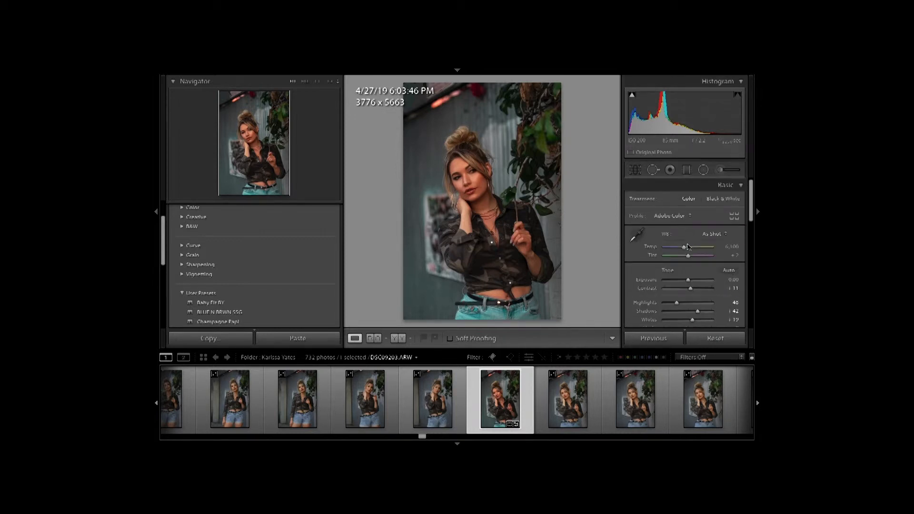
{"action": "left_click_drag", "start_coordinate": [685, 249], "coordinate": [681, 248]}
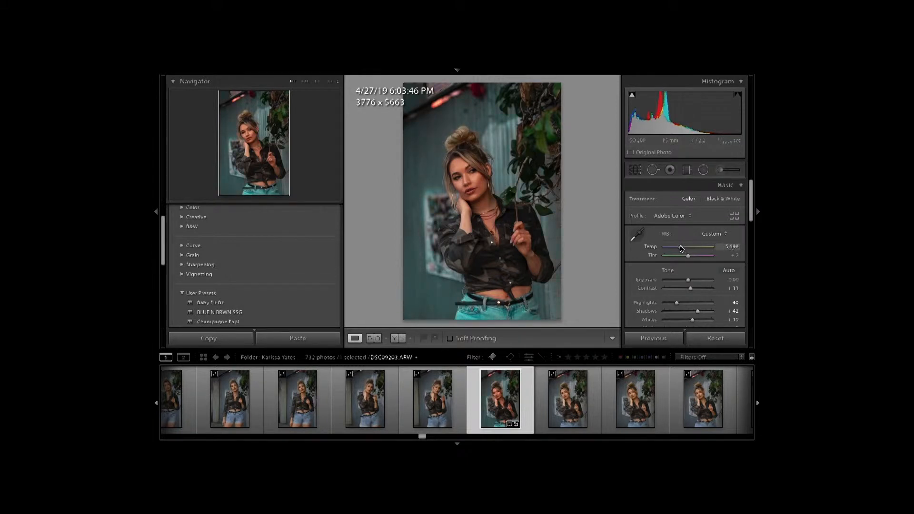
{"action": "left_click_drag", "start_coordinate": [682, 248], "coordinate": [684, 248]}
Review the photo's crop and compare the edit side by side with the original
{"action": "left_click", "coordinate": [635, 171]}
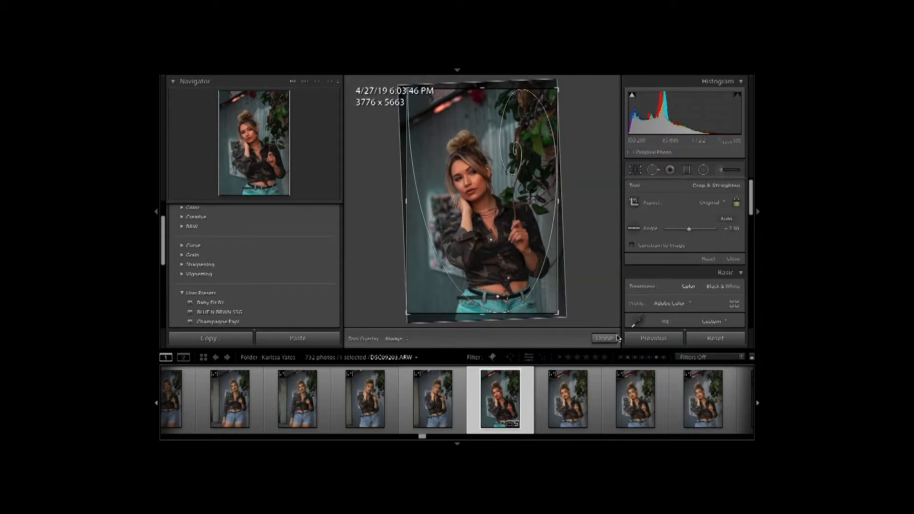
{"action": "left_click", "coordinate": [604, 338]}
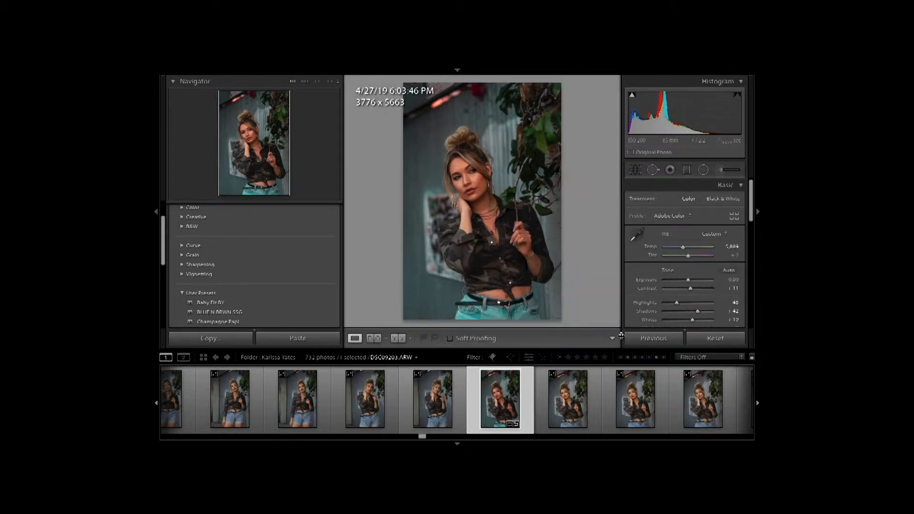
{"action": "left_click", "coordinate": [395, 340]}
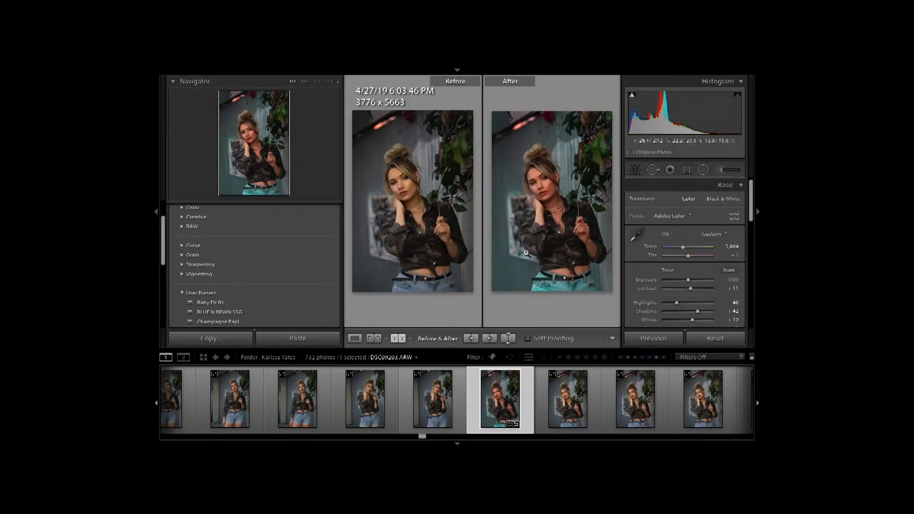
{"action": "left_click", "coordinate": [355, 338]}
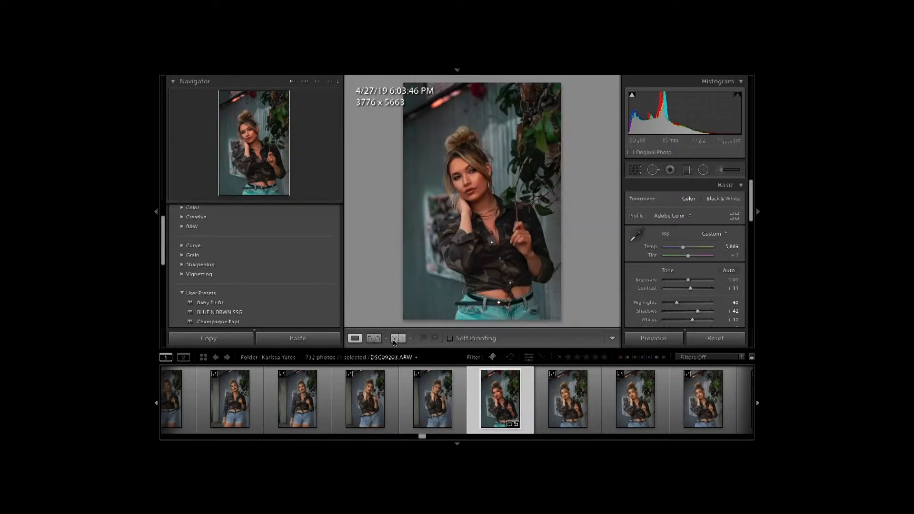
Save the current adjustments as a new develop preset named "Preset 1" in the User Presets group
{"action": "mouse_move", "coordinate": [452, 68]}
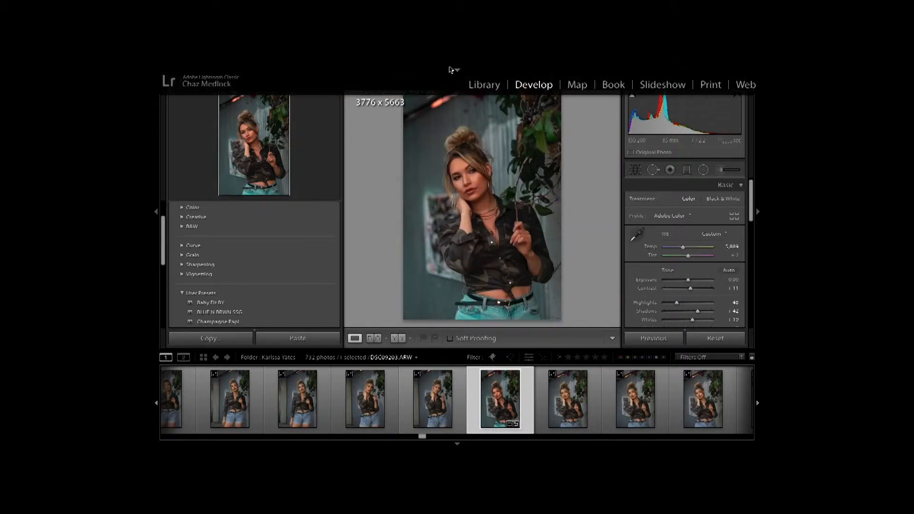
{"action": "left_click", "coordinate": [387, 71]}
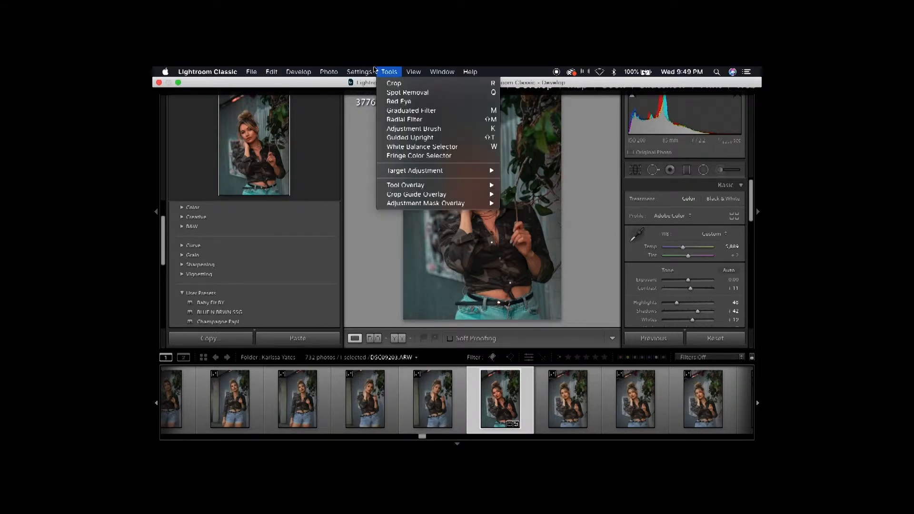
{"action": "mouse_move", "coordinate": [301, 70]}
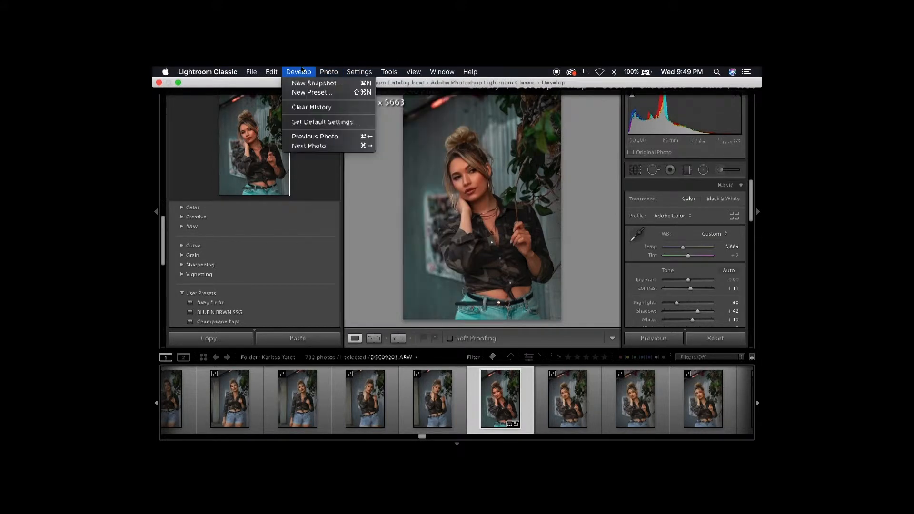
{"action": "left_click", "coordinate": [308, 93]}
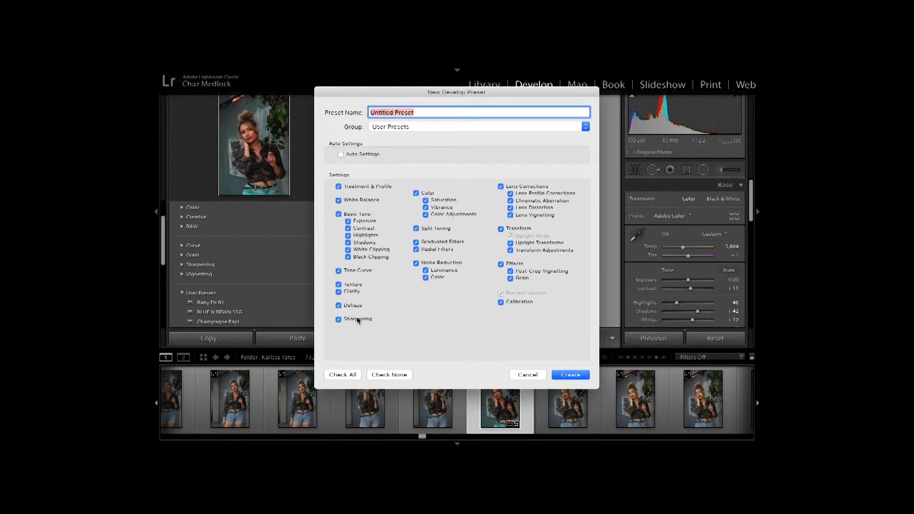
{"action": "left_click", "coordinate": [348, 221]}
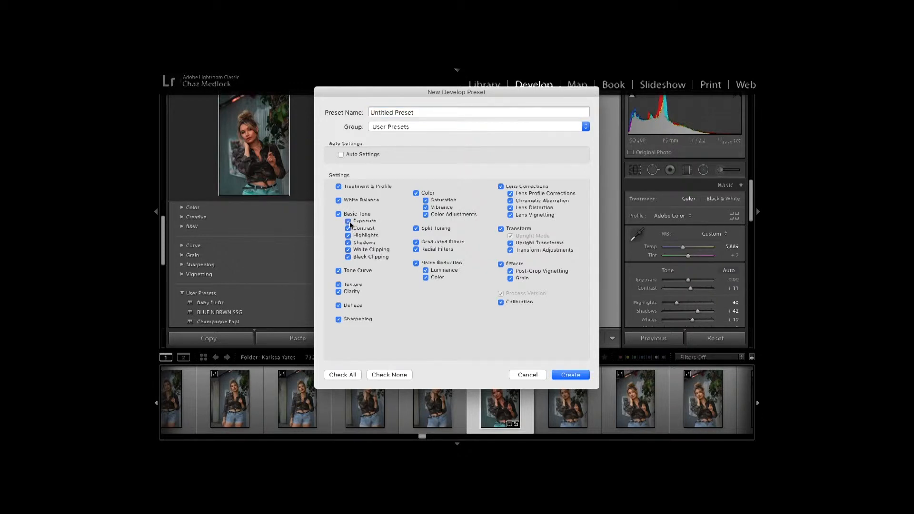
{"action": "left_click", "coordinate": [430, 117]}
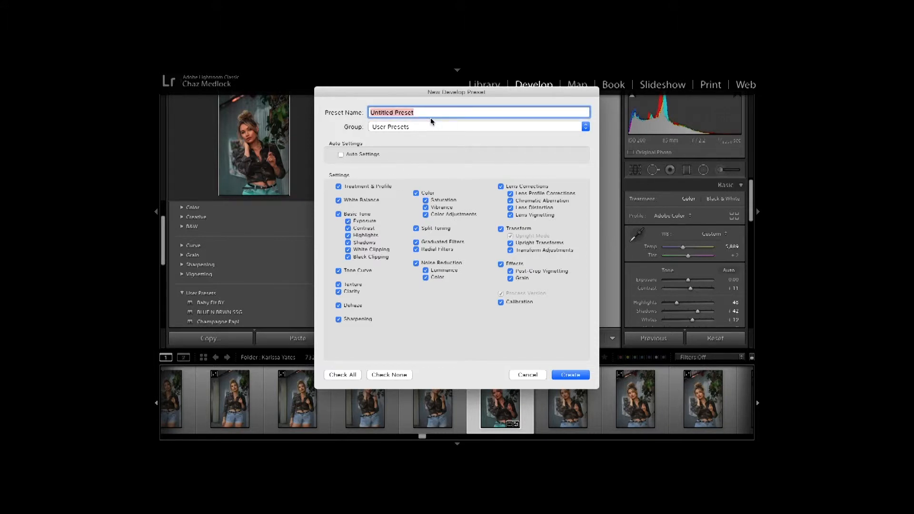
{"action": "key", "text": "BackSpace"}
{"action": "type", "text": "Preset 1"}
{"action": "key", "text": "Return"}
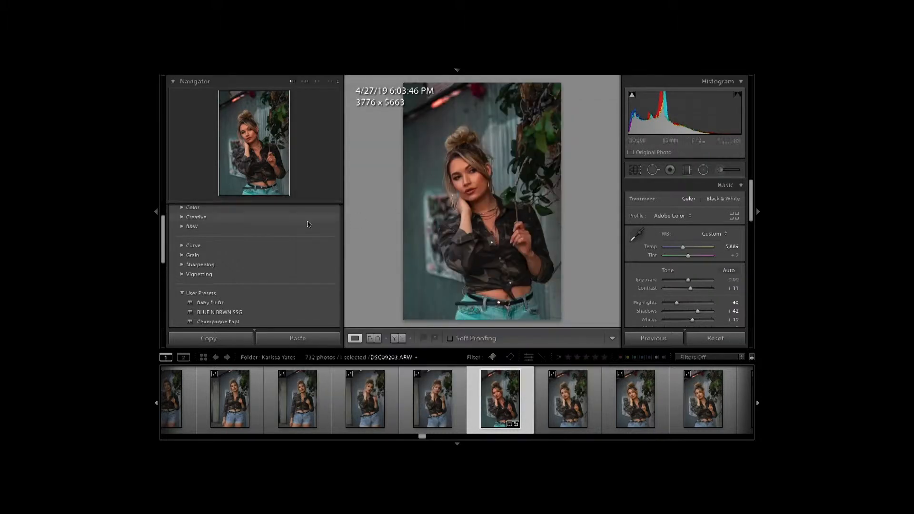
Return to the photo library and open the folder containing 834 photos of the man in the green jacket
{"action": "mouse_move", "coordinate": [473, 70]}
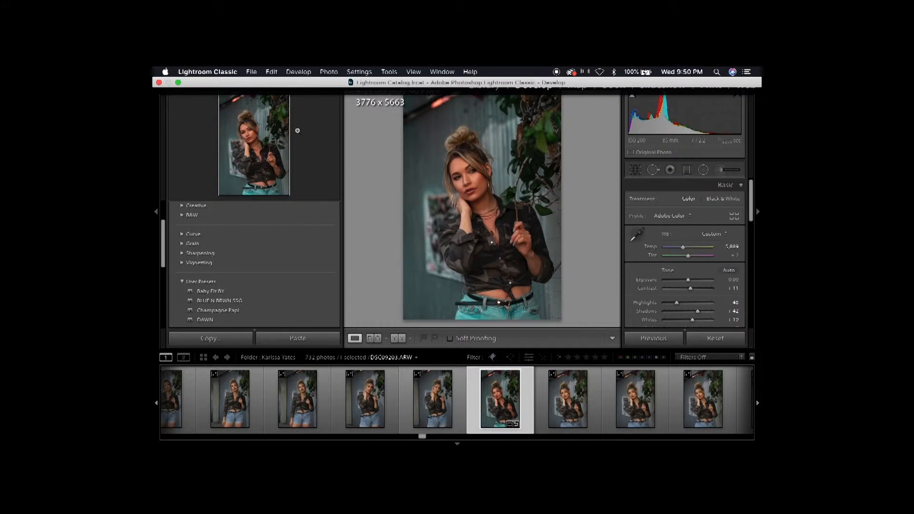
{"action": "mouse_move", "coordinate": [431, 71]}
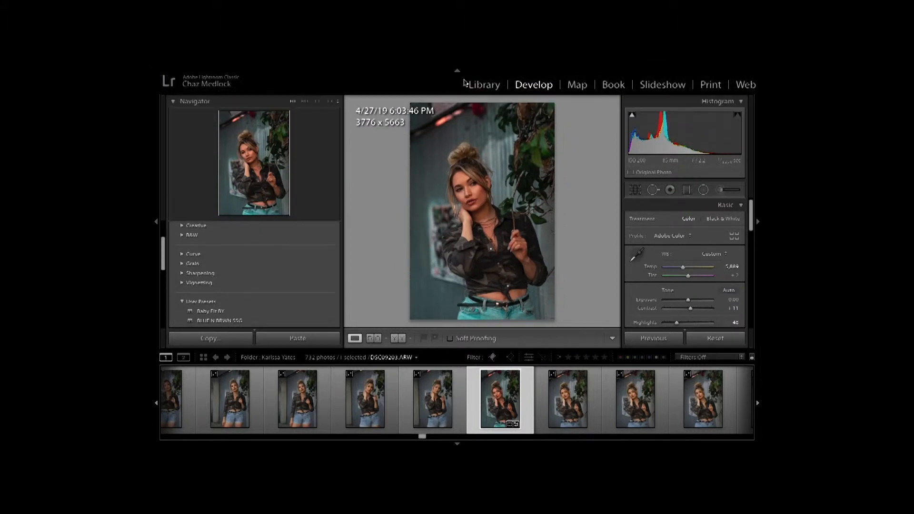
{"action": "left_click", "coordinate": [474, 86]}
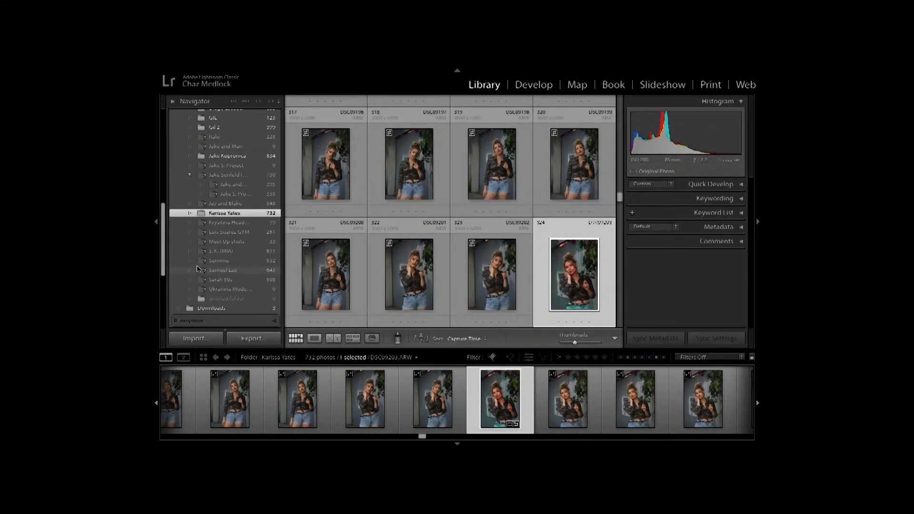
{"action": "left_click", "coordinate": [225, 159]}
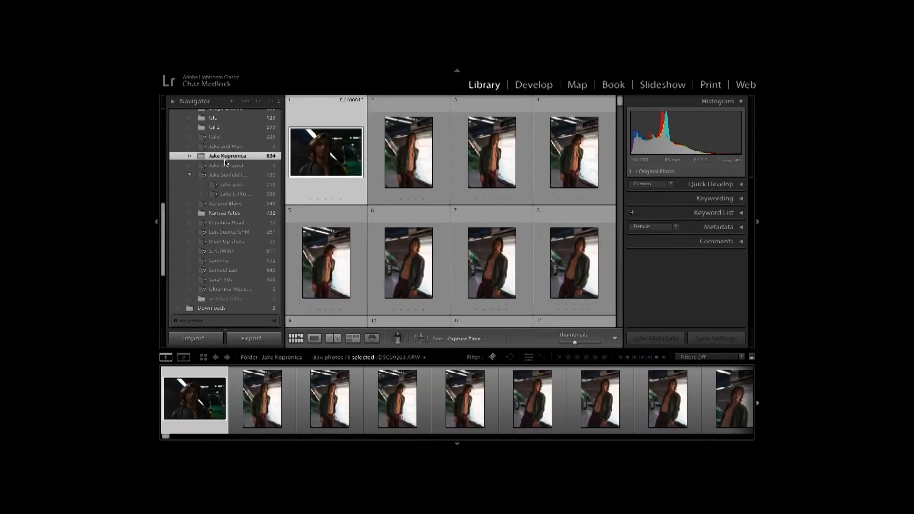
{"action": "left_click", "coordinate": [402, 291]}
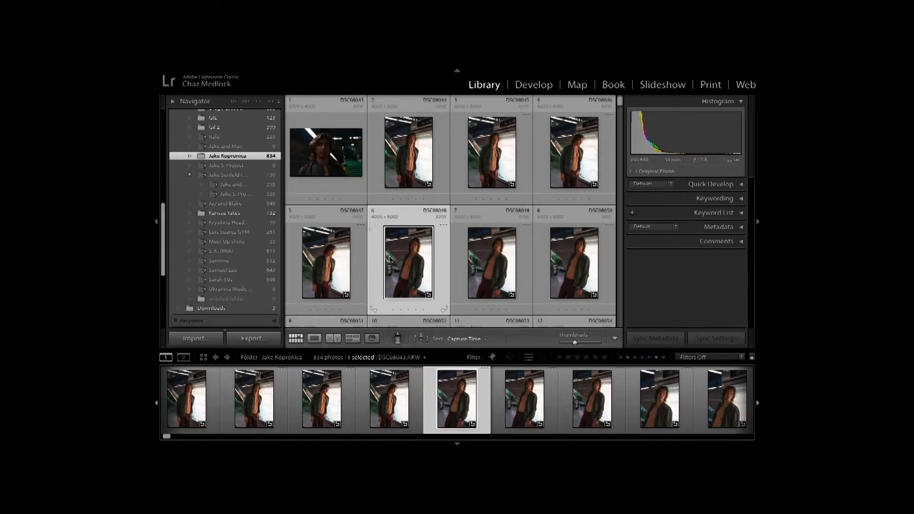
Find the underground platform portrait DSC08081.ARW in the folder and open it for developing
{"action": "scroll", "coordinate": [476, 238], "scroll_direction": "down", "scroll_amount": 5}
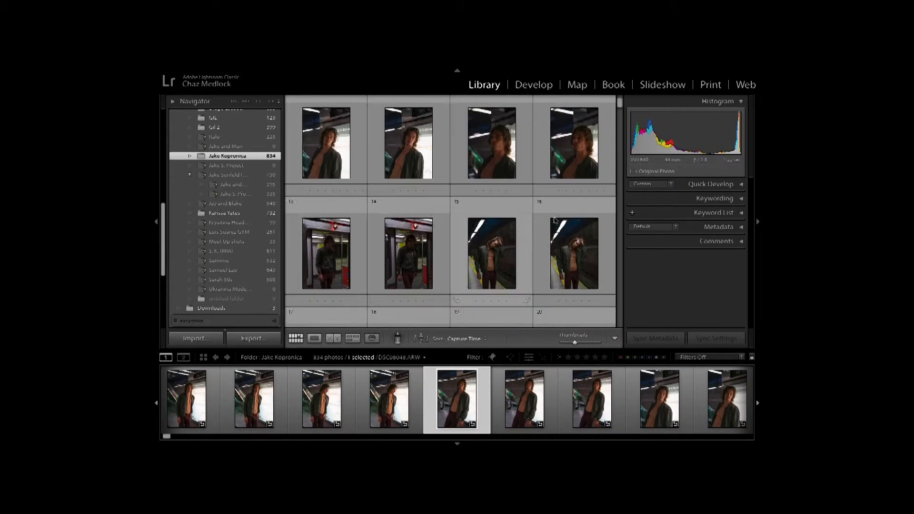
{"action": "scroll", "coordinate": [570, 221], "scroll_direction": "down", "scroll_amount": 5}
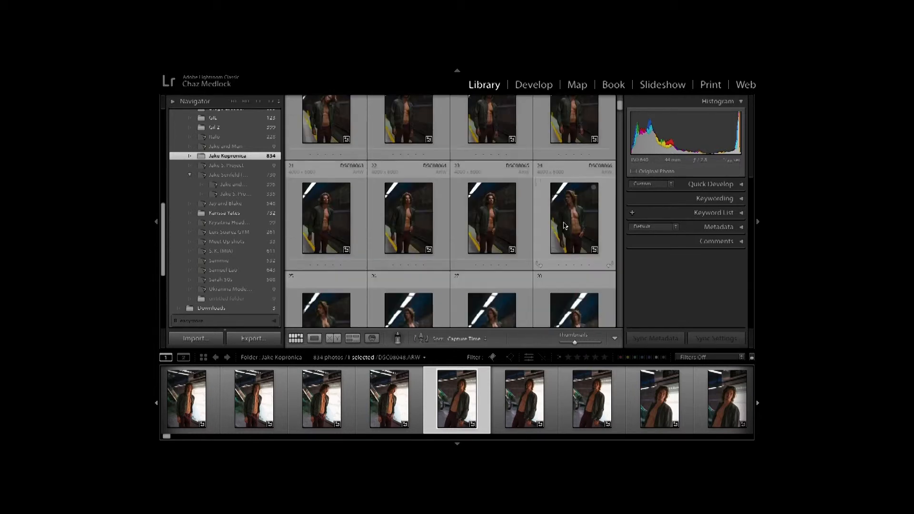
{"action": "left_click", "coordinate": [506, 251]}
{"action": "scroll", "coordinate": [495, 257], "scroll_direction": "down", "scroll_amount": 2}
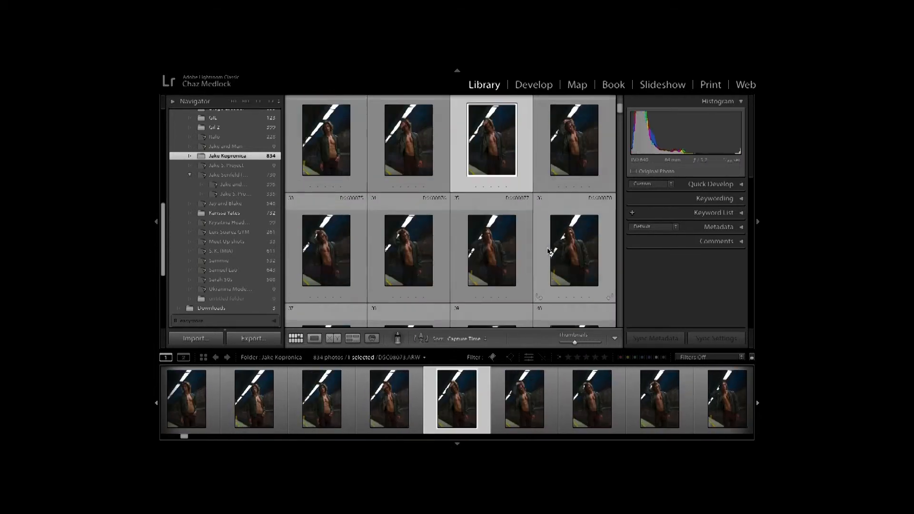
{"action": "scroll", "coordinate": [490, 268], "scroll_direction": "down", "scroll_amount": 2}
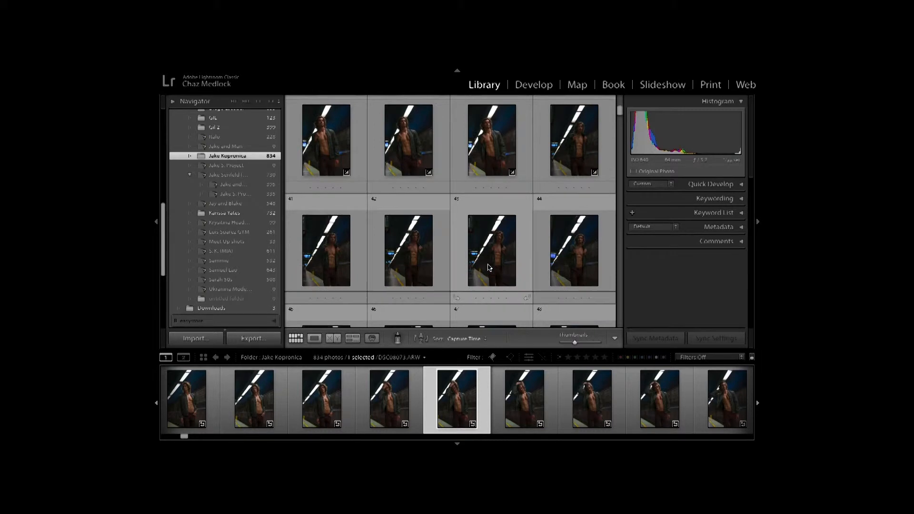
{"action": "left_click", "coordinate": [496, 160]}
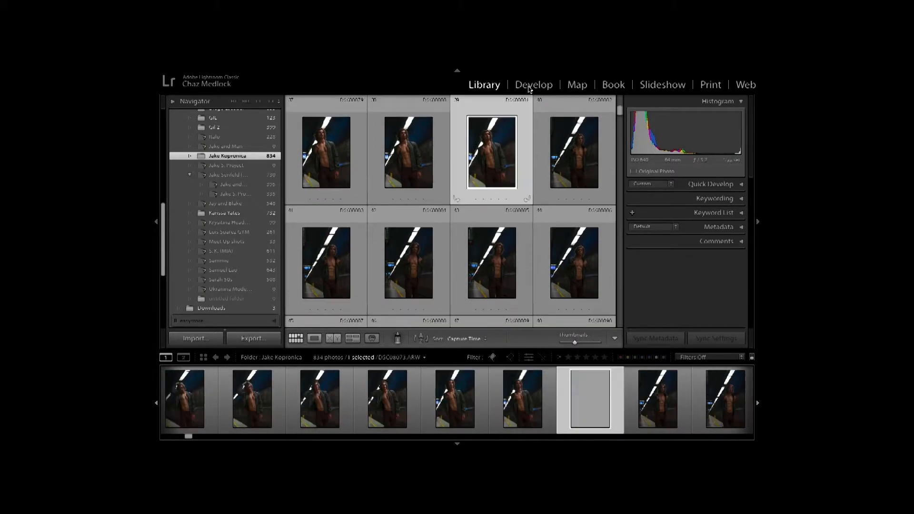
{"action": "left_click", "coordinate": [530, 90]}
Apply the saved user preset "Preset 1" to the platform portrait
{"action": "scroll", "coordinate": [210, 317], "scroll_direction": "down", "scroll_amount": 2}
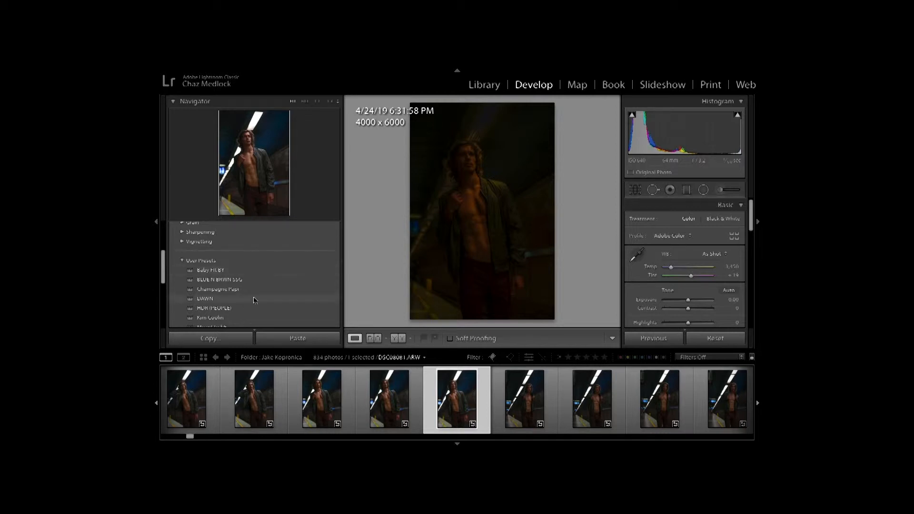
{"action": "scroll", "coordinate": [253, 295], "scroll_direction": "down", "scroll_amount": 5}
{"action": "scroll", "coordinate": [241, 272], "scroll_direction": "up", "scroll_amount": 2}
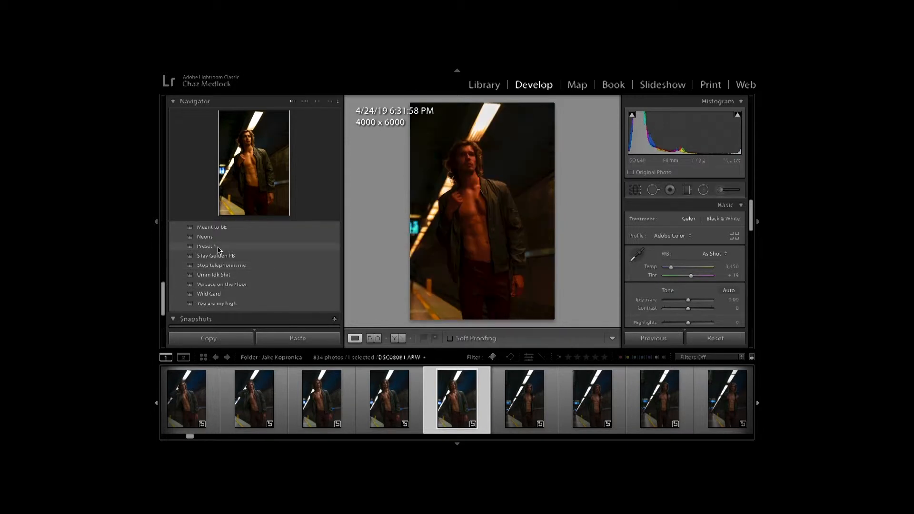
{"action": "left_click", "coordinate": [219, 247]}
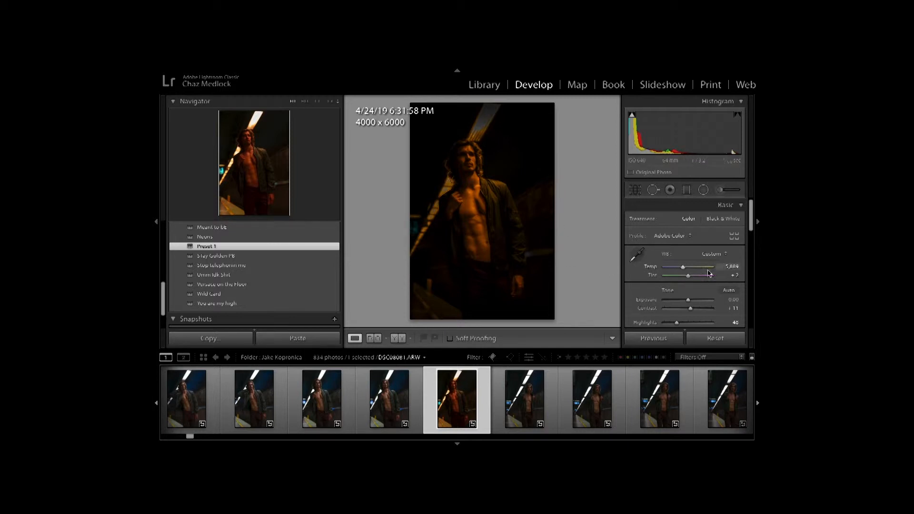
Set the photo's exposure to +1.00 and cool its white balance temperature to about 3,414
{"action": "scroll", "coordinate": [700, 291], "scroll_direction": "down", "scroll_amount": 1}
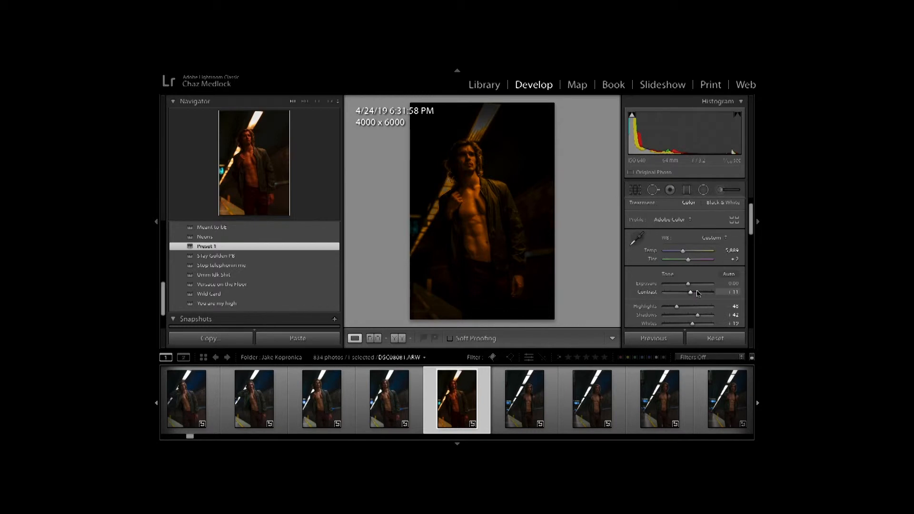
{"action": "left_click_drag", "start_coordinate": [688, 283], "coordinate": [693, 284]}
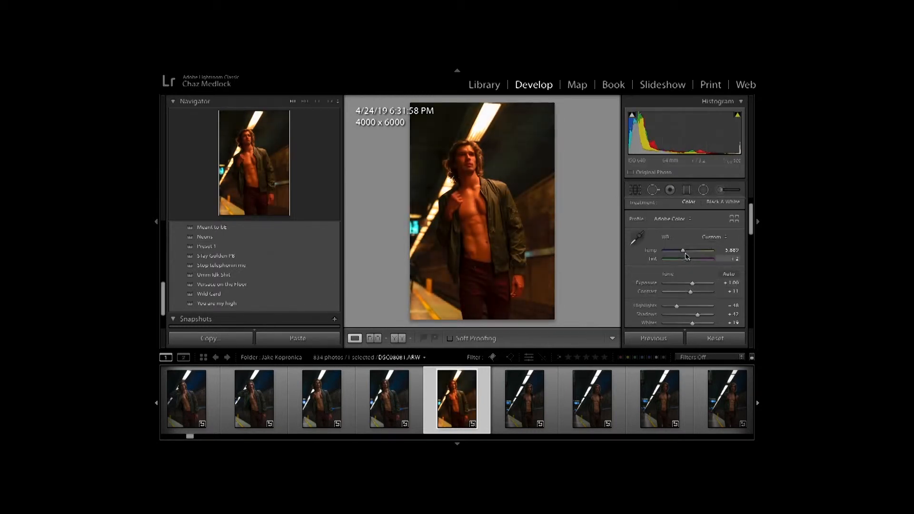
{"action": "left_click_drag", "start_coordinate": [683, 253], "coordinate": [675, 255]}
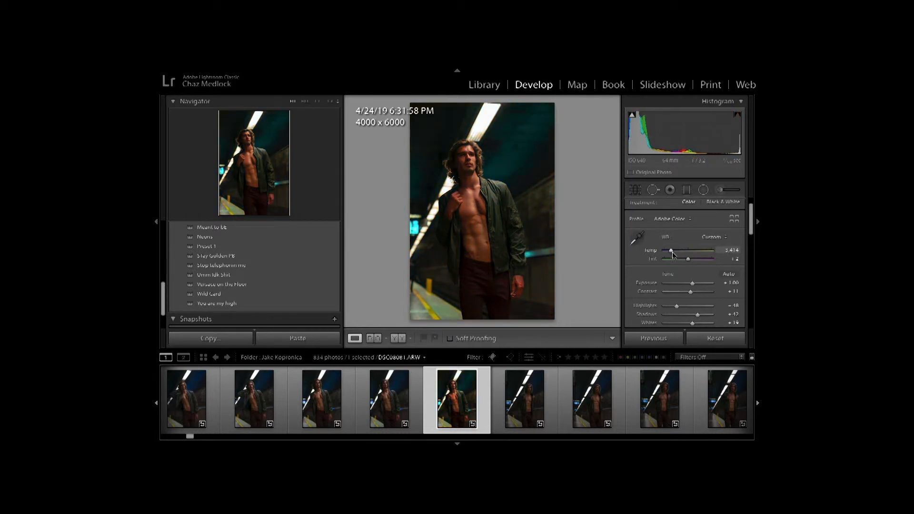
Raise the Shadows of the platform portrait a little further to lift its dark areas
{"action": "scroll", "coordinate": [686, 289], "scroll_direction": "down", "scroll_amount": 3}
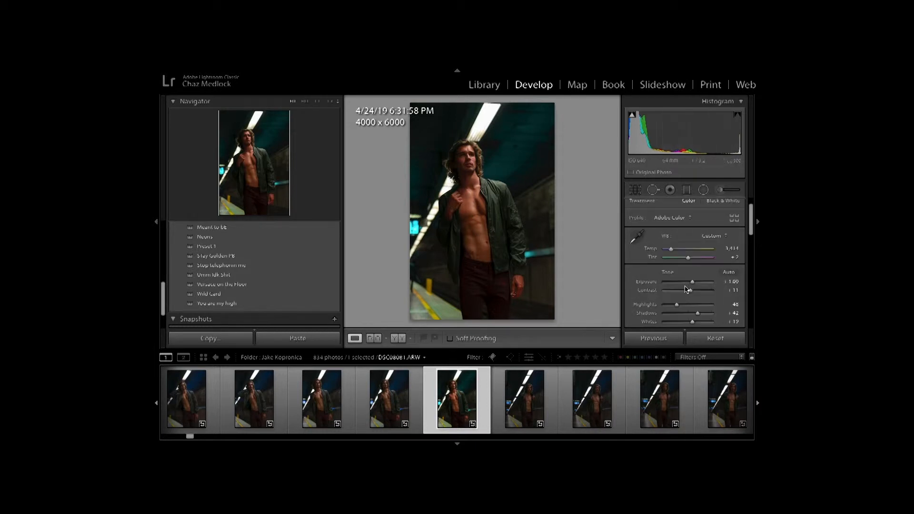
{"action": "scroll", "coordinate": [685, 289], "scroll_direction": "down", "scroll_amount": 4}
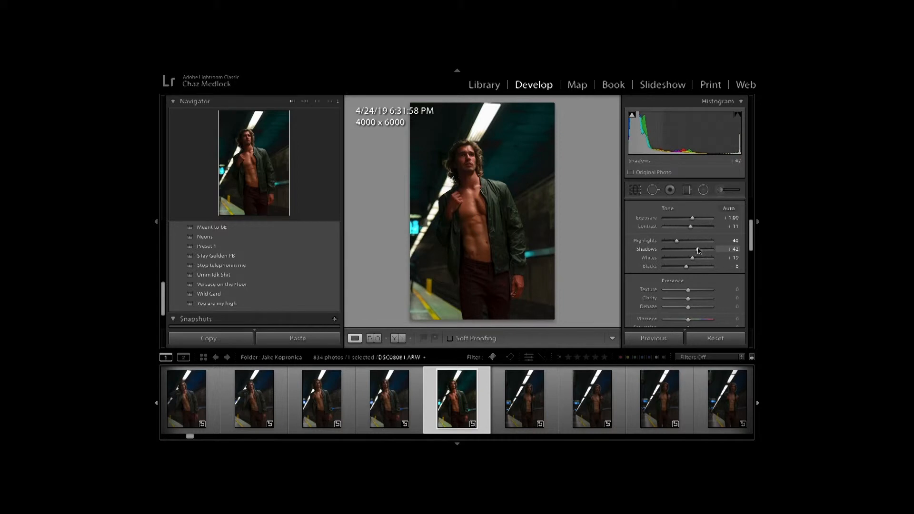
{"action": "left_click_drag", "start_coordinate": [701, 254], "coordinate": [705, 255]}
{"action": "scroll", "coordinate": [680, 276], "scroll_direction": "up", "scroll_amount": 8}
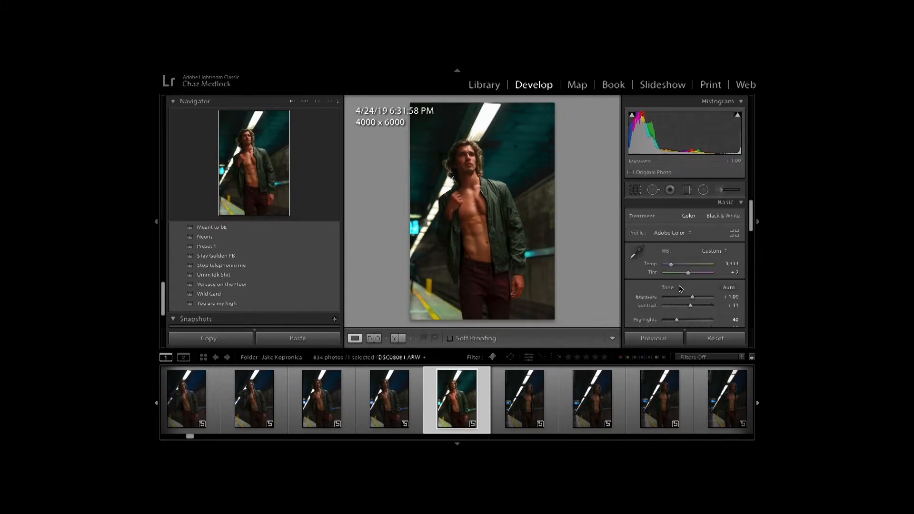
Reduce the Orange saturation to -18 in the HSL/Color adjustments
{"action": "scroll", "coordinate": [681, 289], "scroll_direction": "down", "scroll_amount": 20}
{"action": "left_click", "coordinate": [656, 245]}
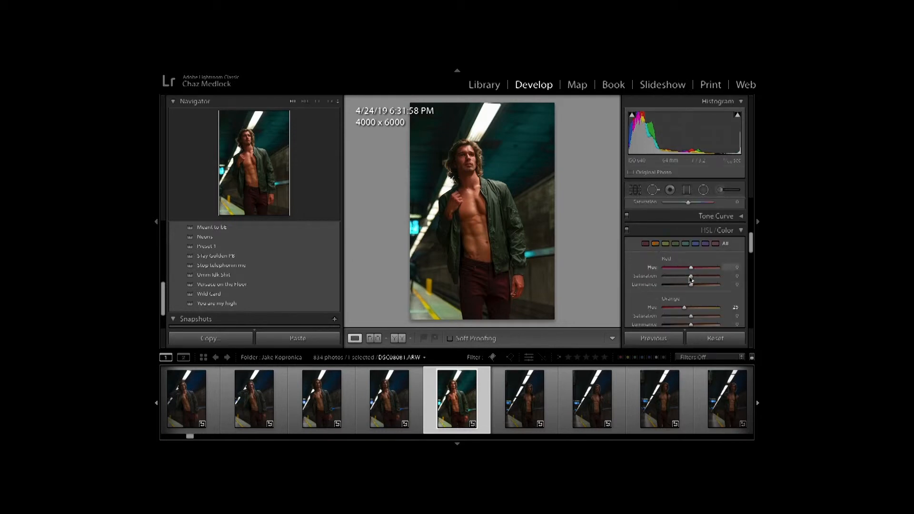
{"action": "left_click_drag", "start_coordinate": [691, 277], "coordinate": [686, 277]}
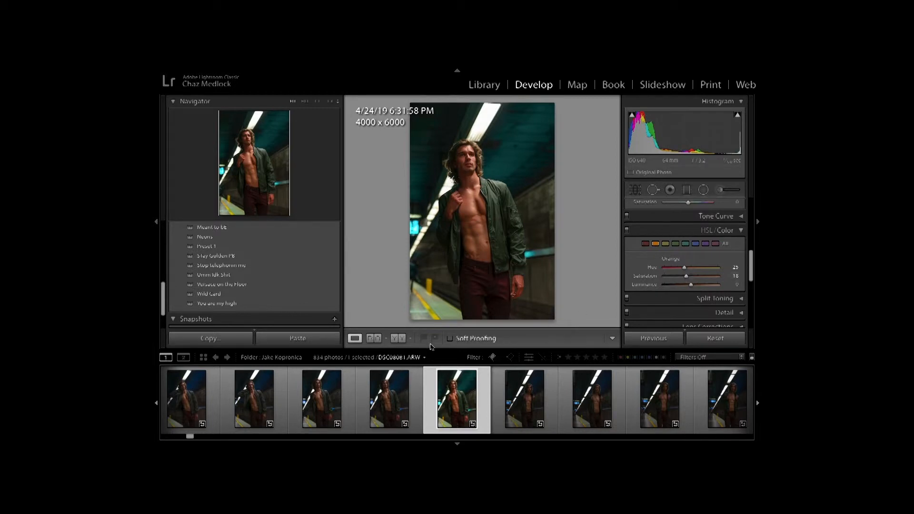
Compare the platform portrait's before and after versions side by side, and return to the single-photo view
{"action": "left_click", "coordinate": [399, 338]}
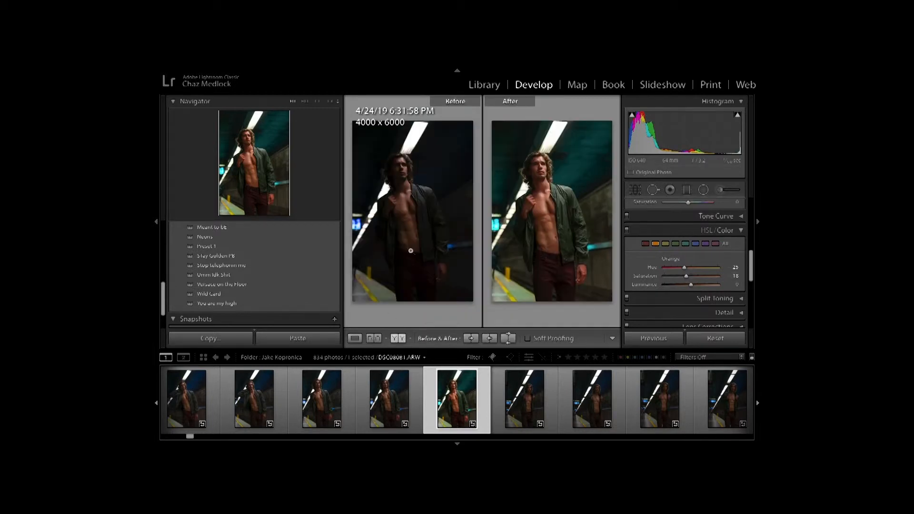
{"action": "left_click", "coordinate": [355, 339]}
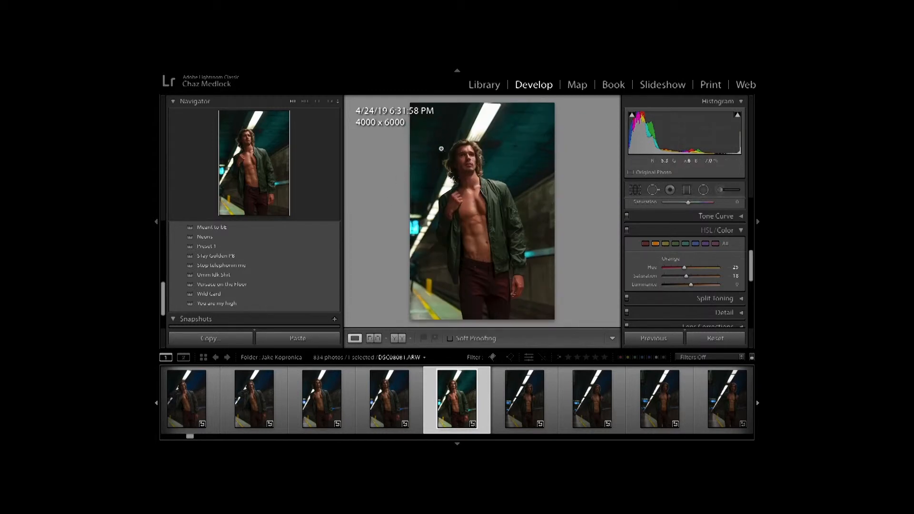
{"action": "left_click", "coordinate": [464, 145]}
{"action": "left_click_drag", "start_coordinate": [464, 145], "coordinate": [561, 175]}
Try the Wild Card, Versace on the Floor, Umm Idk Shit, Stop telephonin me and Stay Golden PB presets on the photo
{"action": "left_click", "coordinate": [209, 294]}
{"action": "left_click", "coordinate": [226, 284]}
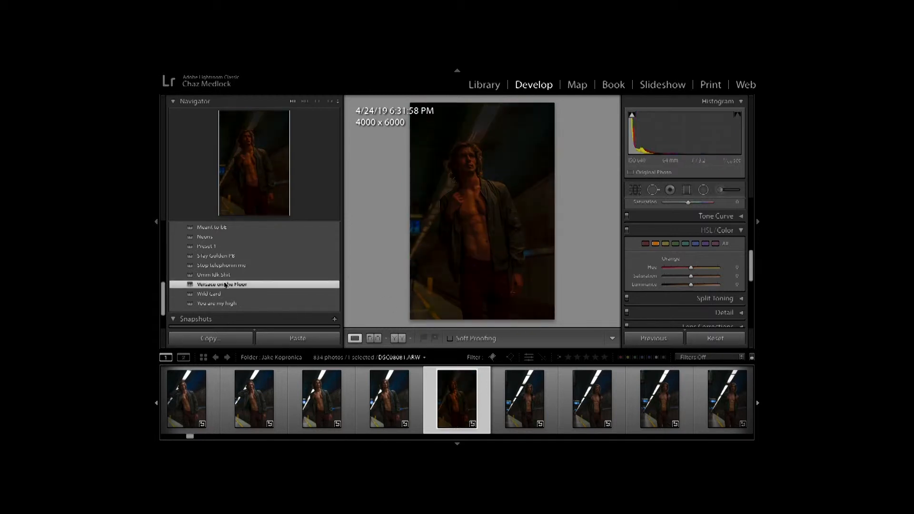
{"action": "left_click", "coordinate": [227, 276]}
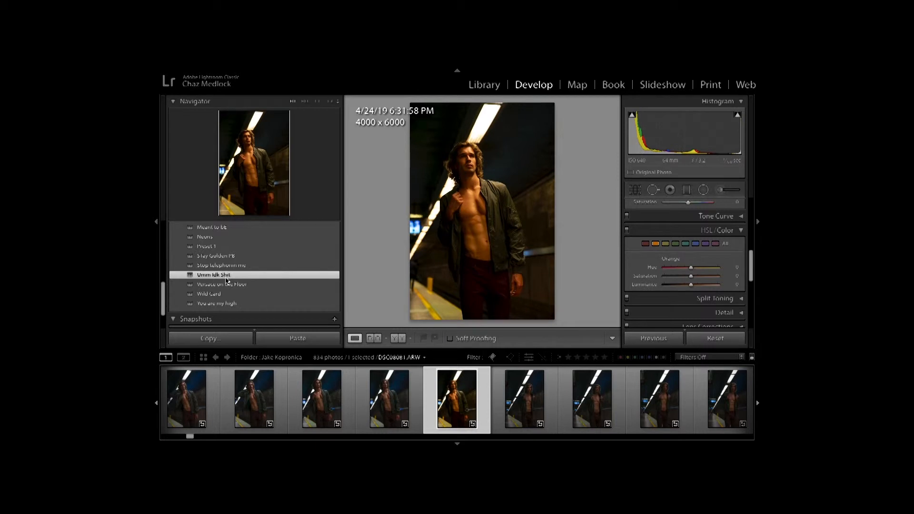
{"action": "left_click", "coordinate": [228, 265]}
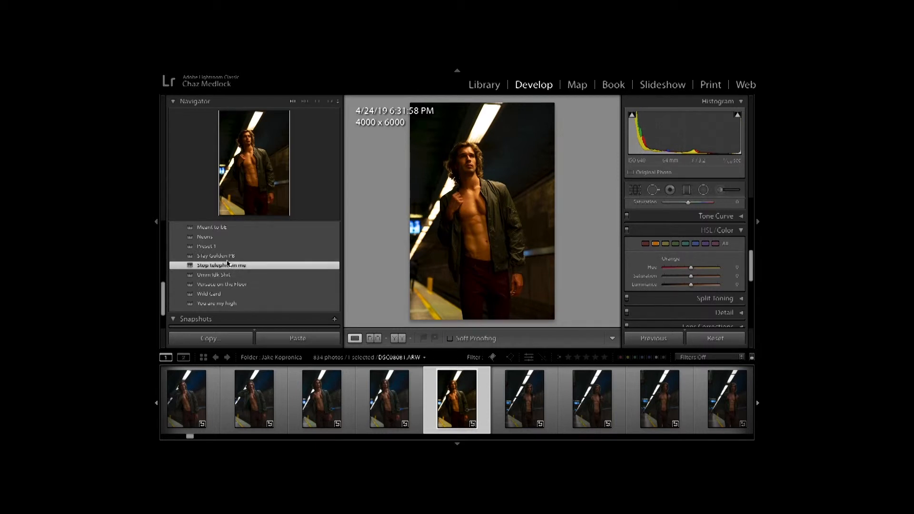
{"action": "left_click", "coordinate": [227, 258]}
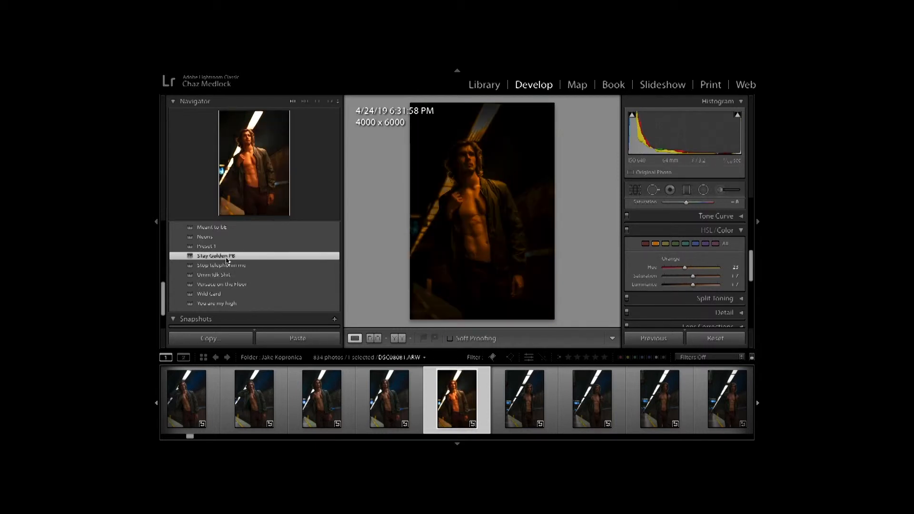
Apply the "Meant to bE" user preset and compare the result with the unedited photo
{"action": "left_click", "coordinate": [205, 228]}
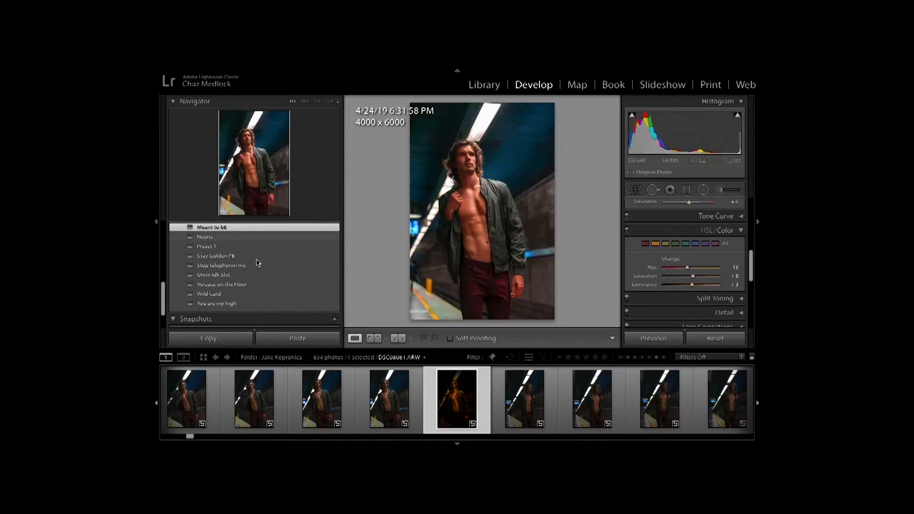
{"action": "key", "text": "backslash"}
{"action": "key", "text": "backslash"}
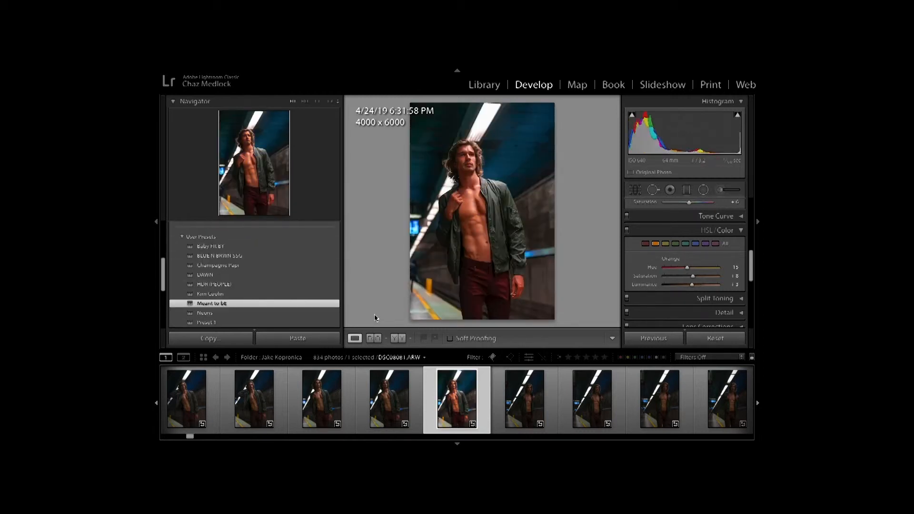
{"action": "left_click", "coordinate": [458, 71]}
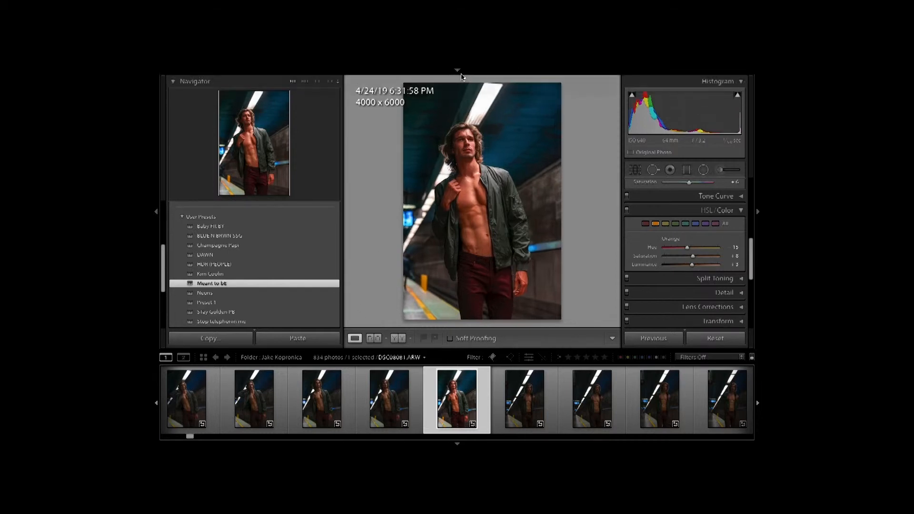
Switch to the similar platform photo DSC08079.ARW and reset all of its develop adjustments
{"action": "left_click", "coordinate": [321, 401]}
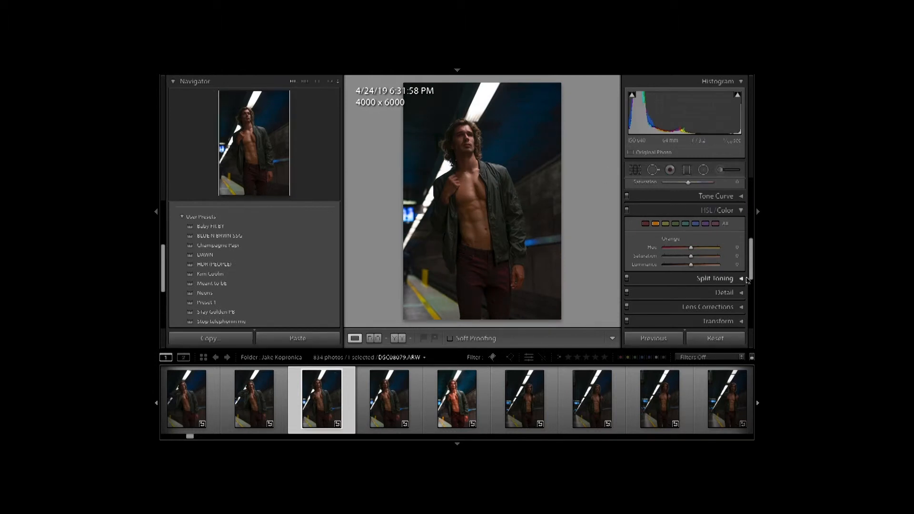
{"action": "scroll", "coordinate": [751, 271], "scroll_direction": "up", "scroll_amount": 10}
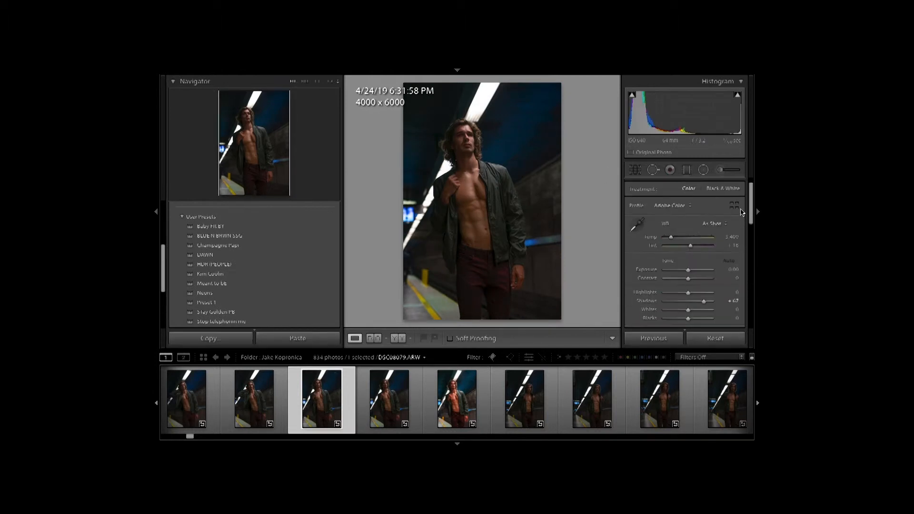
{"action": "left_click", "coordinate": [719, 339]}
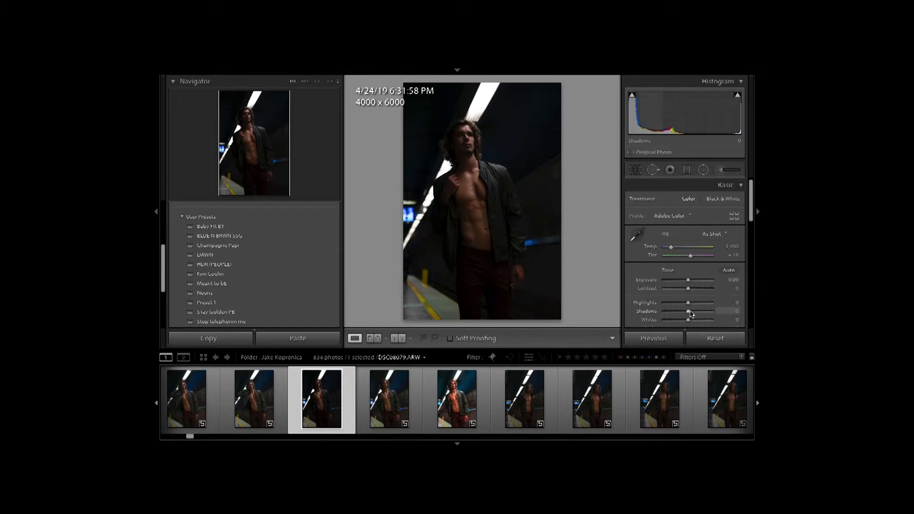
Set the photo's Shadows to +75 and its Highlights to -11
{"action": "left_click_drag", "start_coordinate": [690, 314], "coordinate": [708, 316]}
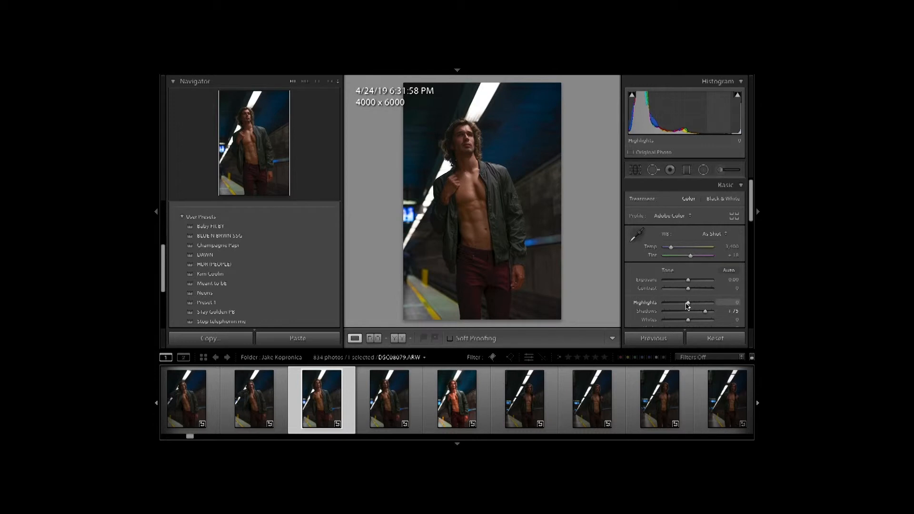
{"action": "left_click_drag", "start_coordinate": [685, 304], "coordinate": [683, 304]}
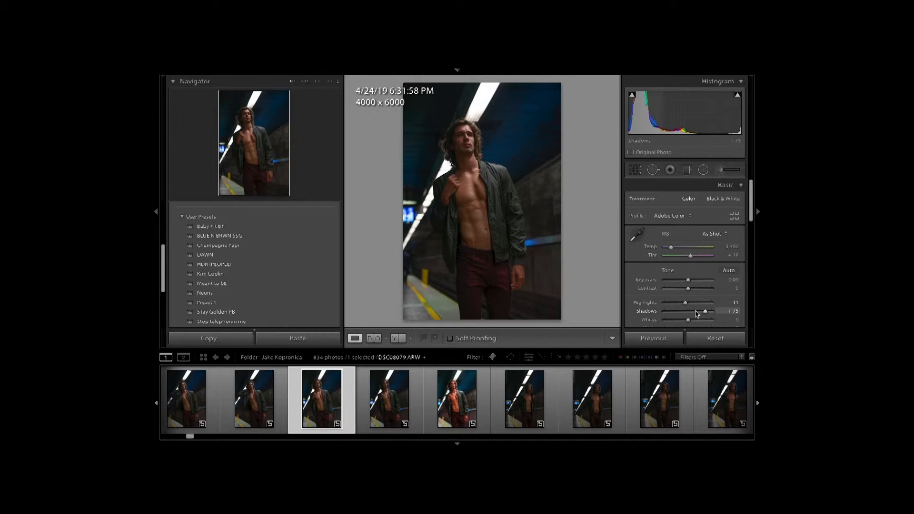
Set the photo's Blacks to +21 and its Whites to +10
{"action": "scroll", "coordinate": [695, 309], "scroll_direction": "down", "scroll_amount": 1}
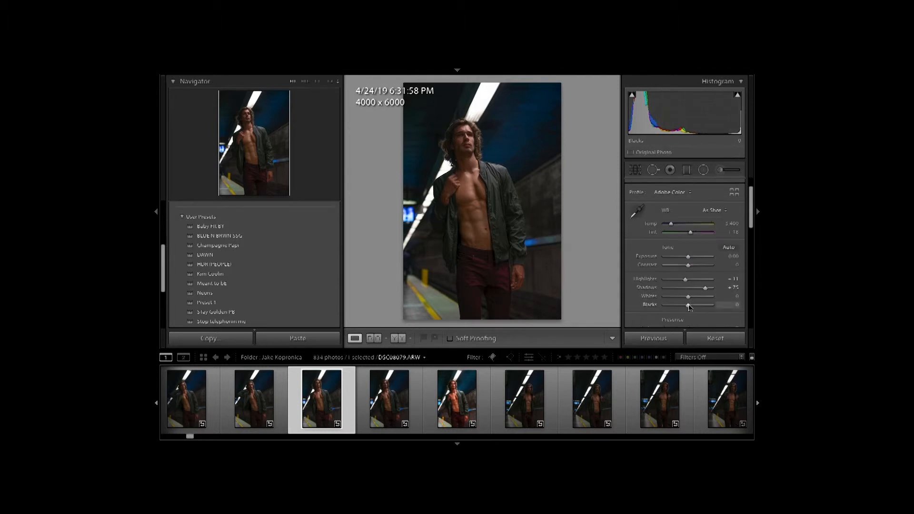
{"action": "left_click_drag", "start_coordinate": [694, 309], "coordinate": [696, 310]}
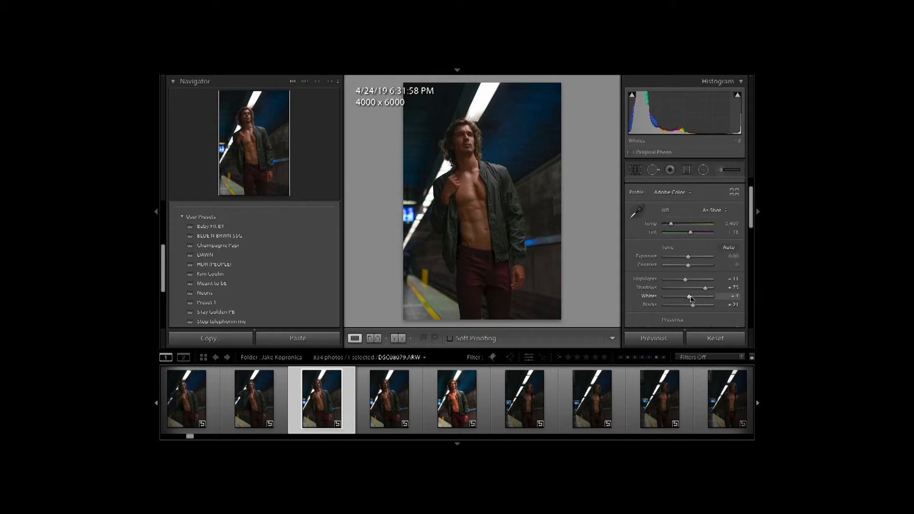
{"action": "mouse_move", "coordinate": [701, 300]}
{"action": "left_mouse_down"}
{"action": "mouse_move", "coordinate": [711, 300]}
{"action": "mouse_move", "coordinate": [685, 301]}
{"action": "left_mouse_up"}
{"action": "scroll", "coordinate": [651, 298], "scroll_direction": "down", "scroll_amount": 3}
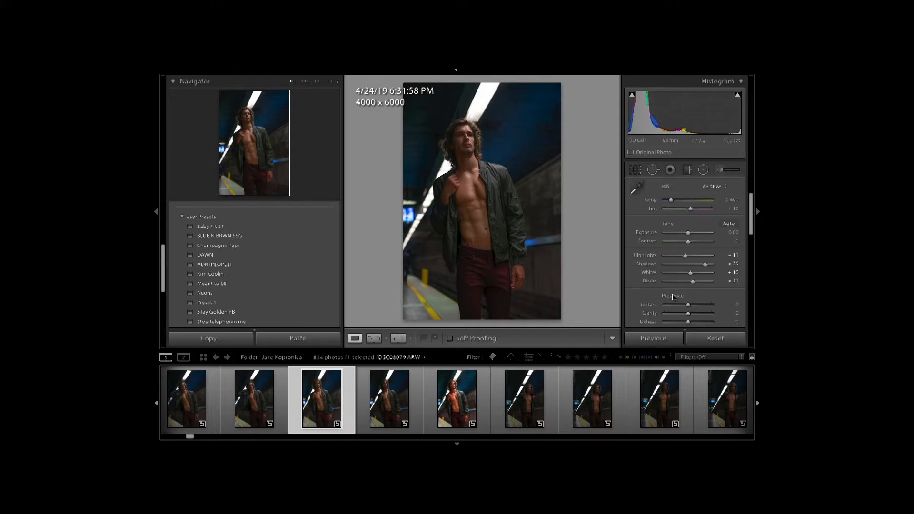
Try different Vibrance and Saturation values on the photo
{"action": "scroll", "coordinate": [688, 290], "scroll_direction": "down", "scroll_amount": 1}
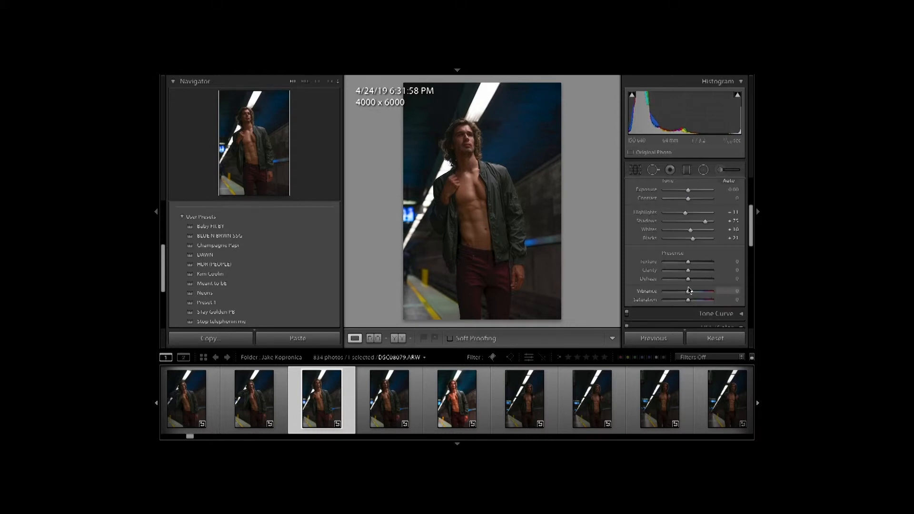
{"action": "left_click_drag", "start_coordinate": [694, 293], "coordinate": [689, 291]}
{"action": "left_click_drag", "start_coordinate": [688, 300], "coordinate": [691, 300]}
Warm the photo's white balance by raising the Temp slightly and setting the Tint to +24
{"action": "scroll", "coordinate": [752, 243], "scroll_direction": "up", "scroll_amount": 4}
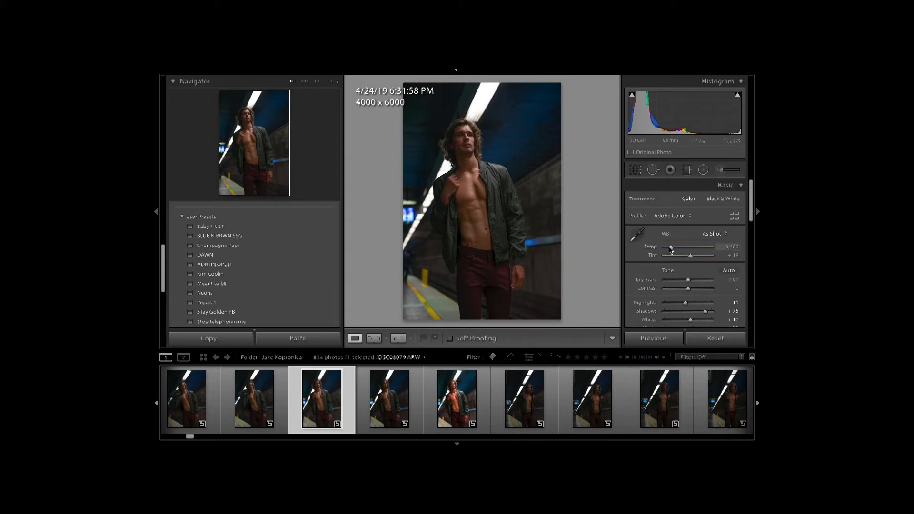
{"action": "left_click_drag", "start_coordinate": [675, 249], "coordinate": [674, 251]}
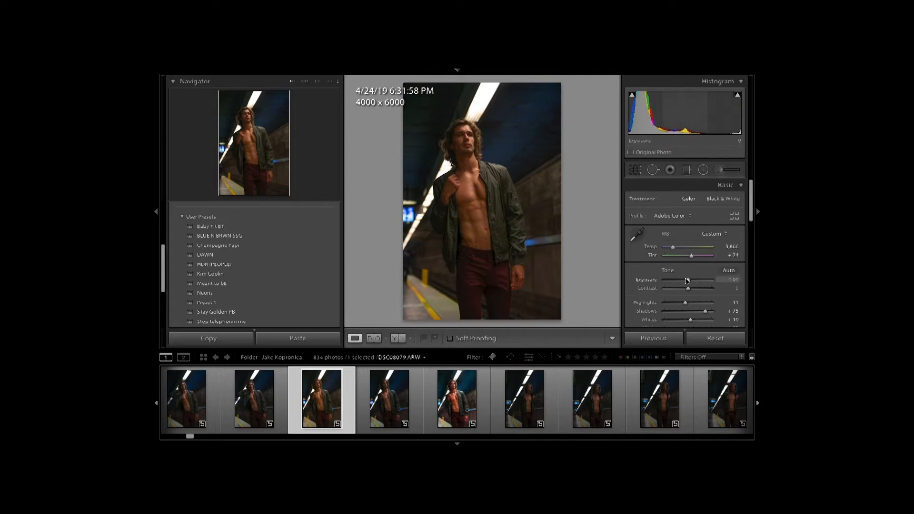
Review the orange, yellow and red color range adjustments in HSL/Color
{"action": "scroll", "coordinate": [688, 272], "scroll_direction": "down", "scroll_amount": 4}
{"action": "scroll", "coordinate": [686, 279], "scroll_direction": "down", "scroll_amount": 5}
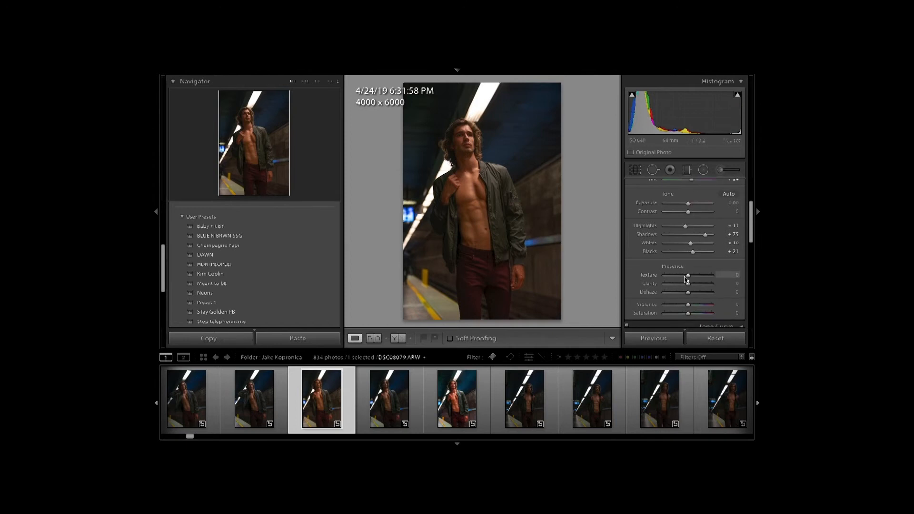
{"action": "scroll", "coordinate": [686, 281], "scroll_direction": "down", "scroll_amount": 1}
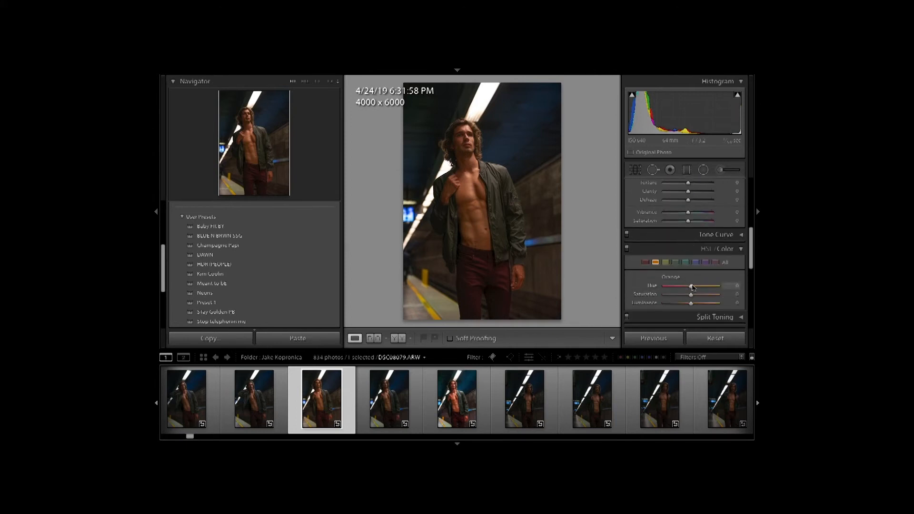
{"action": "left_click", "coordinate": [665, 262]}
{"action": "left_click", "coordinate": [645, 262]}
{"action": "left_click", "coordinate": [741, 250]}
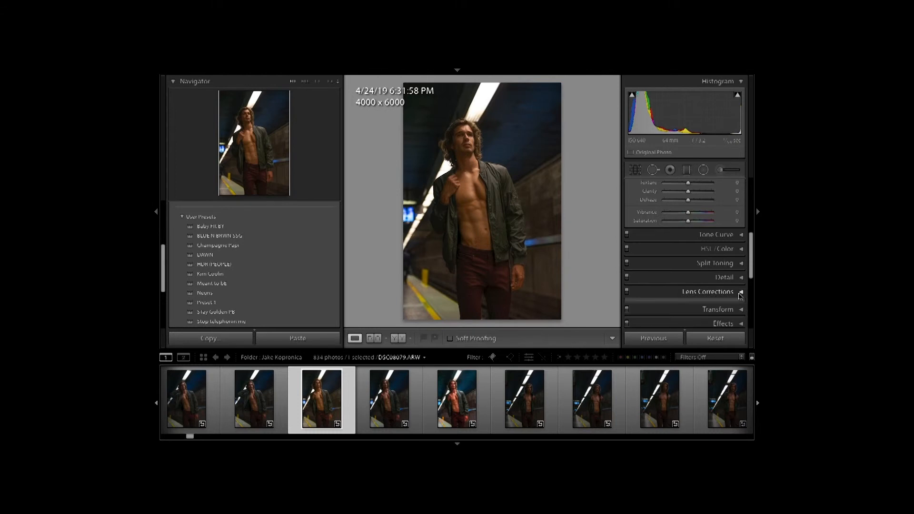
Enable Remove Chromatic Aberration and the lens profile corrections for the photo
{"action": "left_click", "coordinate": [741, 292]}
{"action": "left_click", "coordinate": [632, 214]}
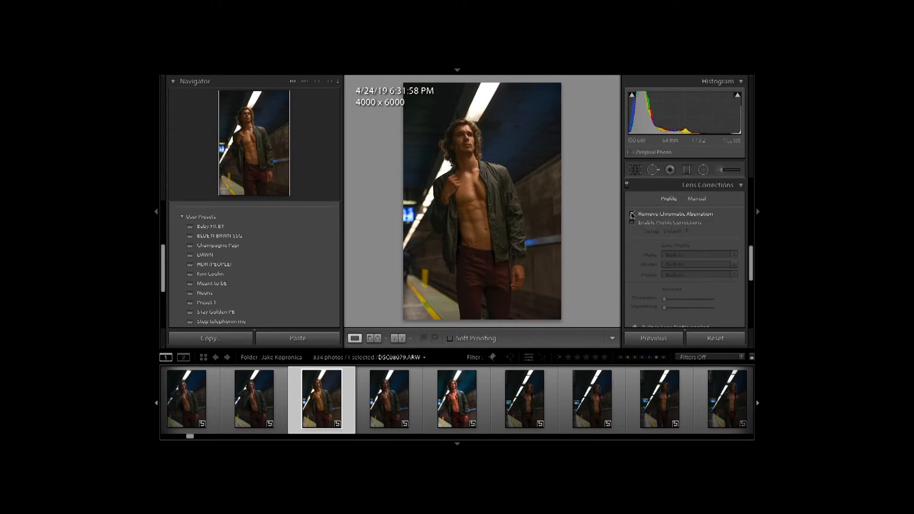
{"action": "left_click", "coordinate": [632, 223]}
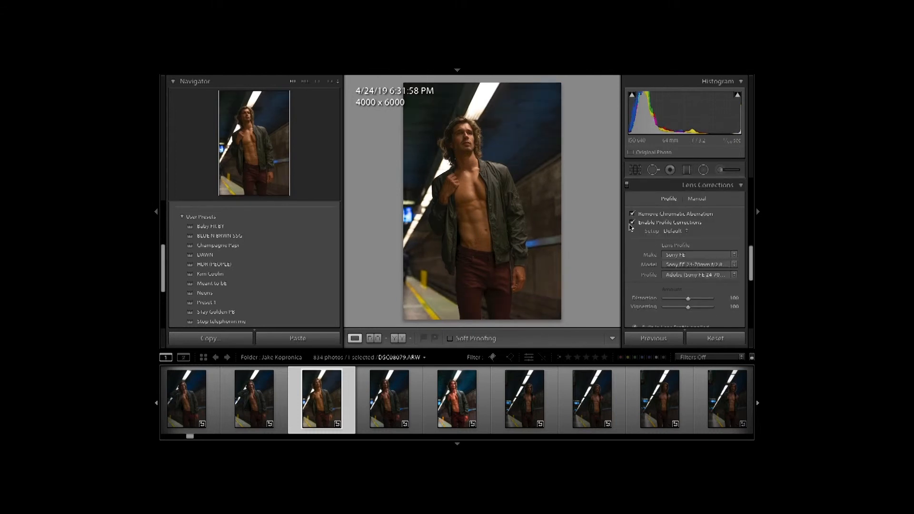
{"action": "left_click", "coordinate": [715, 186]}
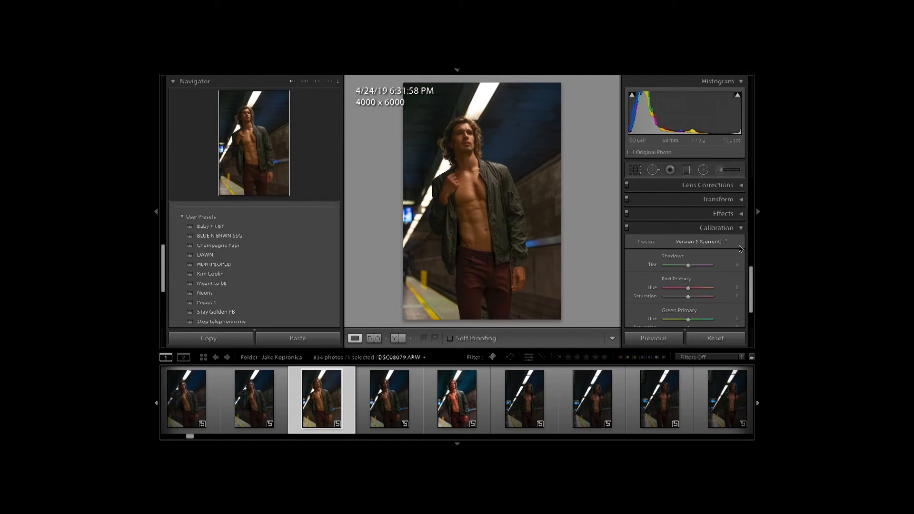
In Calibration, set Blue Primary Hue to -2, Green Primary Hue to +33 and Red Primary Hue to -10, then compare before and after
{"action": "scroll", "coordinate": [731, 272], "scroll_direction": "down", "scroll_amount": 2}
{"action": "left_click_drag", "start_coordinate": [684, 309], "coordinate": [687, 310]}
{"action": "left_click_drag", "start_coordinate": [688, 278], "coordinate": [697, 284]}
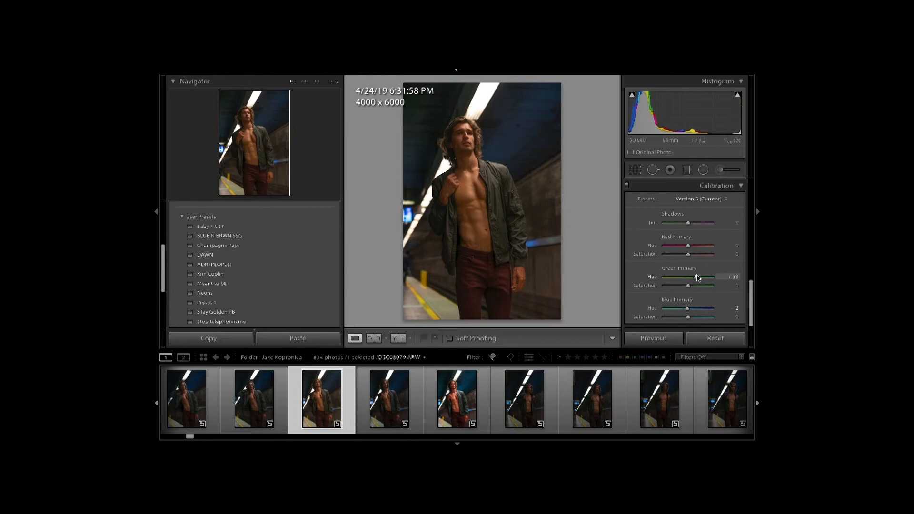
{"action": "left_click_drag", "start_coordinate": [691, 248], "coordinate": [686, 250]}
{"action": "left_click", "coordinate": [397, 339]}
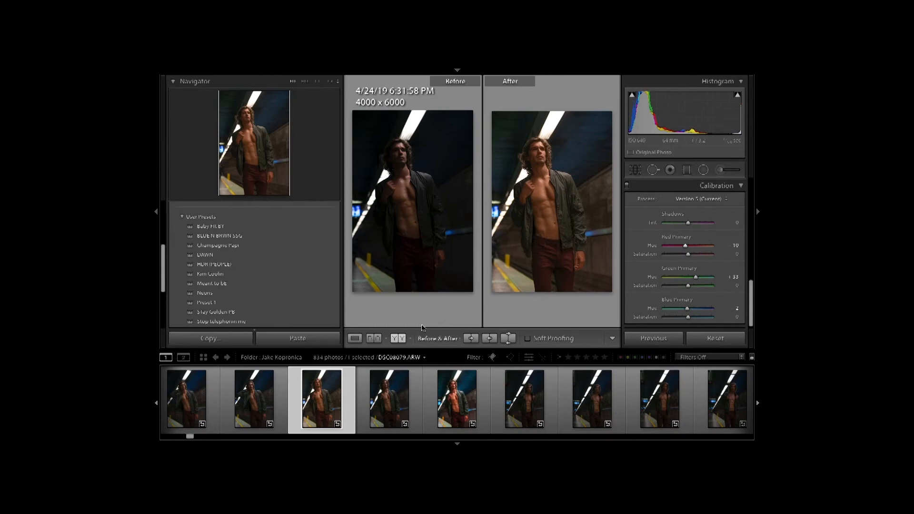
{"action": "left_click", "coordinate": [355, 338]}
Set the photo's overall Saturation to -12 and compare the result side by side with the unedited version
{"action": "left_click_drag", "start_coordinate": [752, 317], "coordinate": [752, 280]}
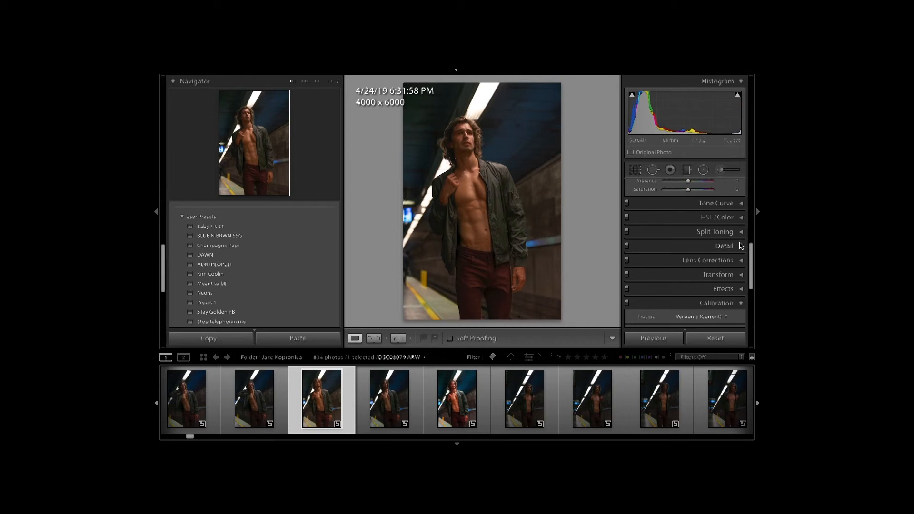
{"action": "scroll", "coordinate": [733, 250], "scroll_direction": "down", "scroll_amount": 3}
{"action": "scroll", "coordinate": [726, 252], "scroll_direction": "up", "scroll_amount": 3}
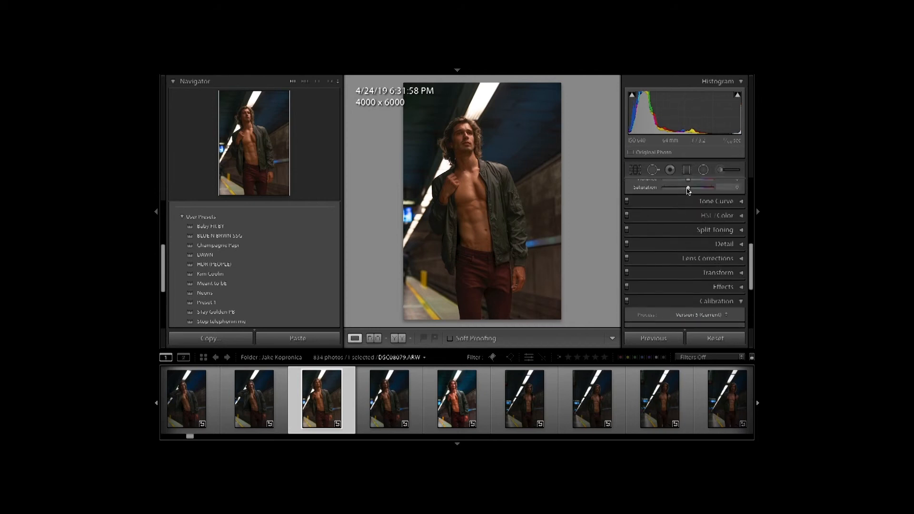
{"action": "left_click_drag", "start_coordinate": [687, 189], "coordinate": [686, 191]}
{"action": "left_click", "coordinate": [394, 341]}
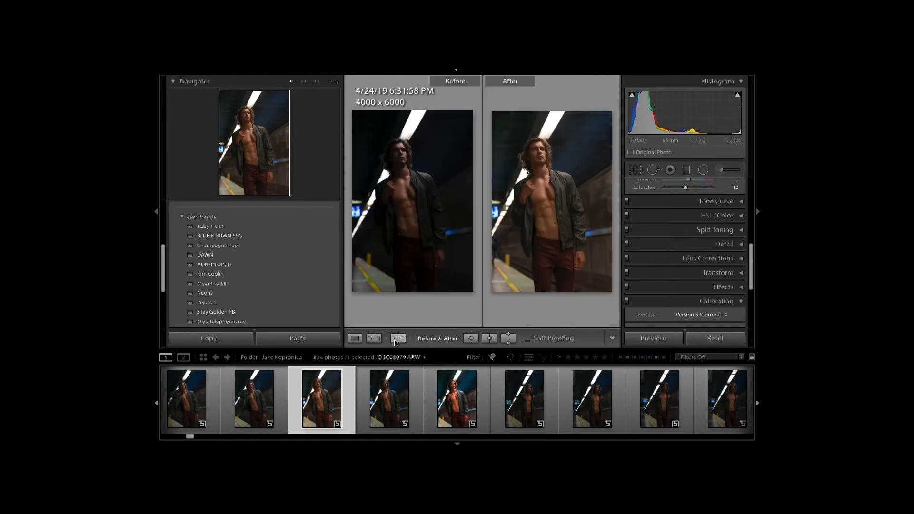
{"action": "left_click", "coordinate": [355, 338]}
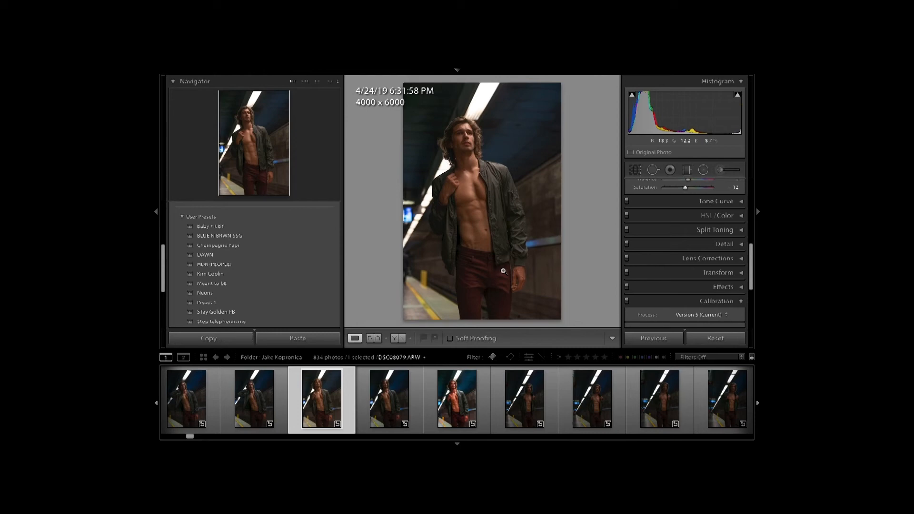
Save the current develop settings as a new preset named "Preset 2" in the User Presets group
{"action": "left_click", "coordinate": [457, 70]}
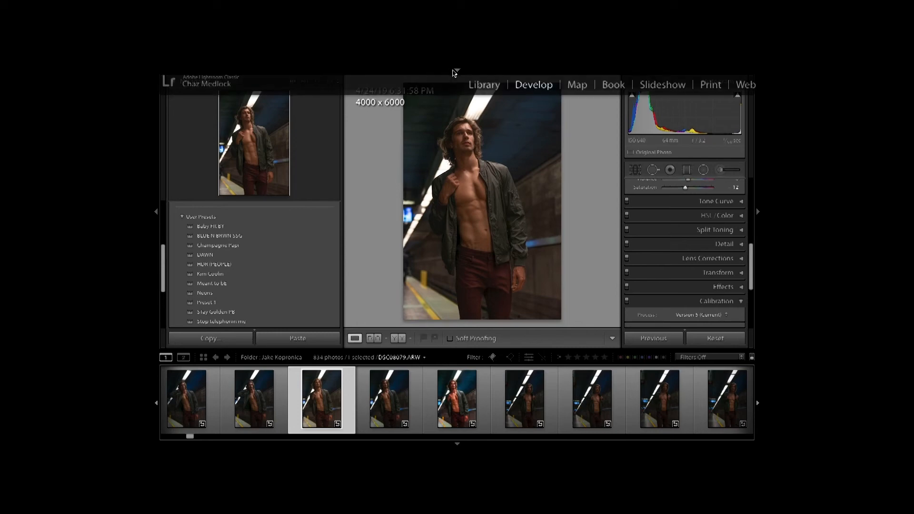
{"action": "left_click", "coordinate": [457, 70]}
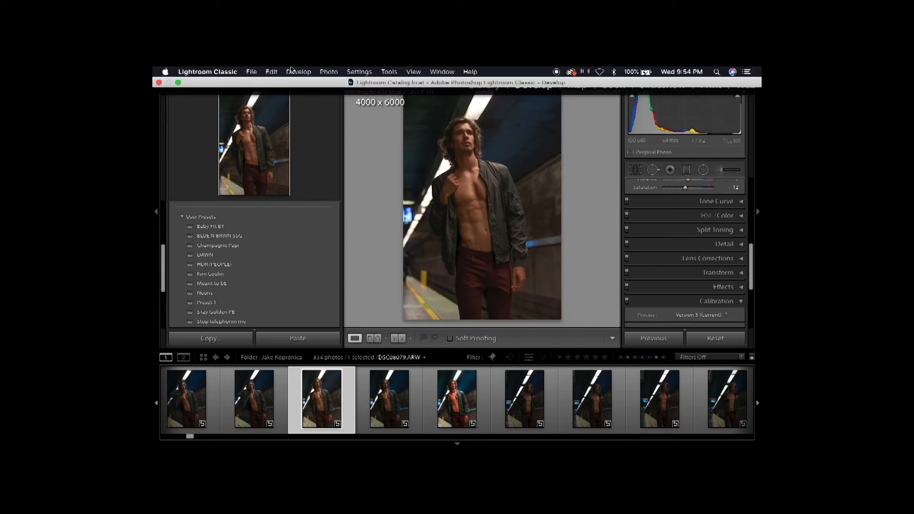
{"action": "left_click", "coordinate": [299, 71]}
{"action": "left_click", "coordinate": [309, 91]}
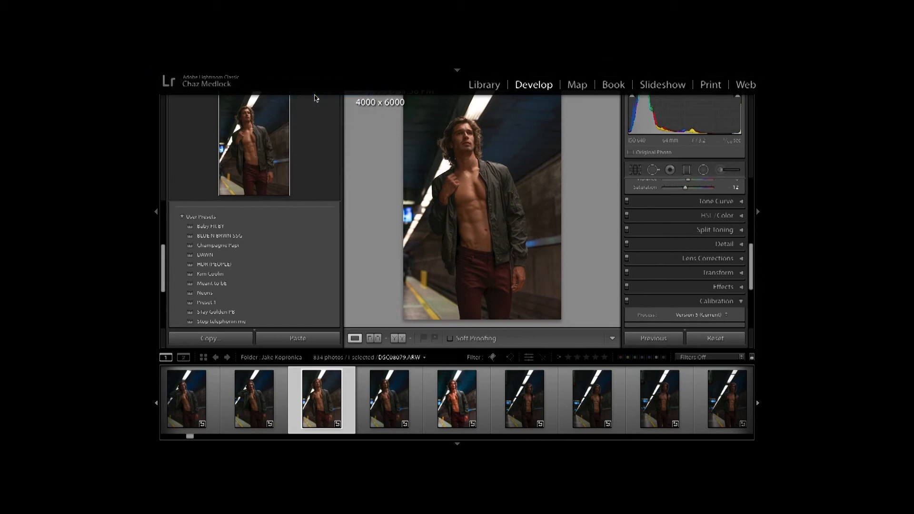
{"action": "type", "text": "Pre"}
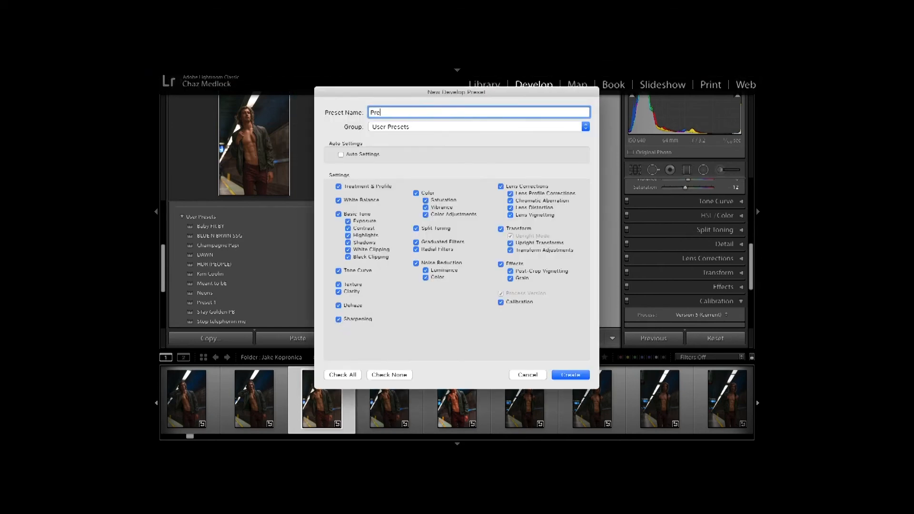
{"action": "type", "text": "set 2"}
{"action": "left_click", "coordinate": [573, 374]}
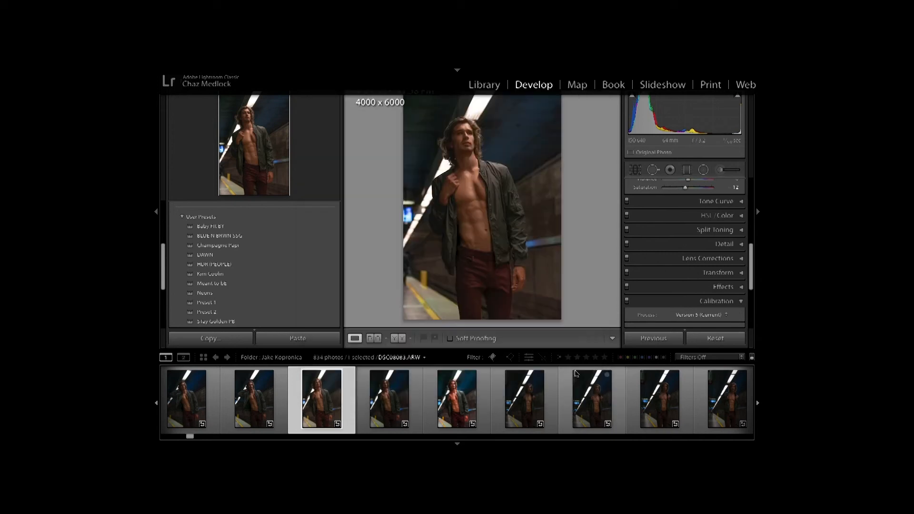
Compare the saved Preset 2 and Preset 1 looks on the photo, ending with Preset 2 applied
{"action": "left_click", "coordinate": [210, 313]}
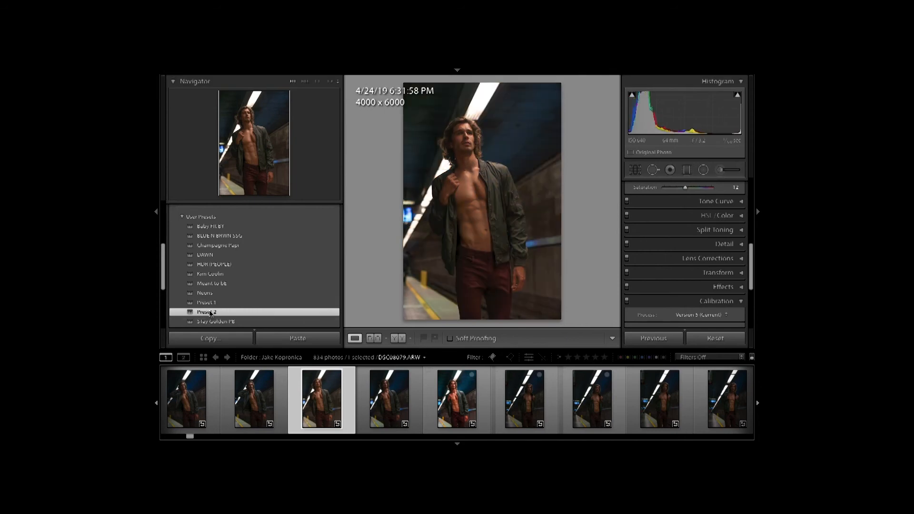
{"action": "left_click", "coordinate": [209, 303]}
{"action": "left_click", "coordinate": [209, 312]}
{"action": "scroll", "coordinate": [708, 269], "scroll_direction": "up", "scroll_amount": 5}
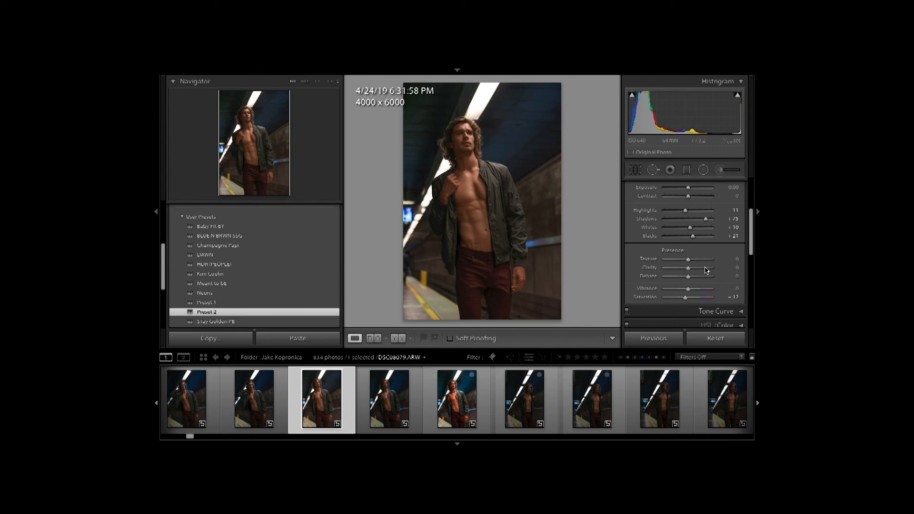